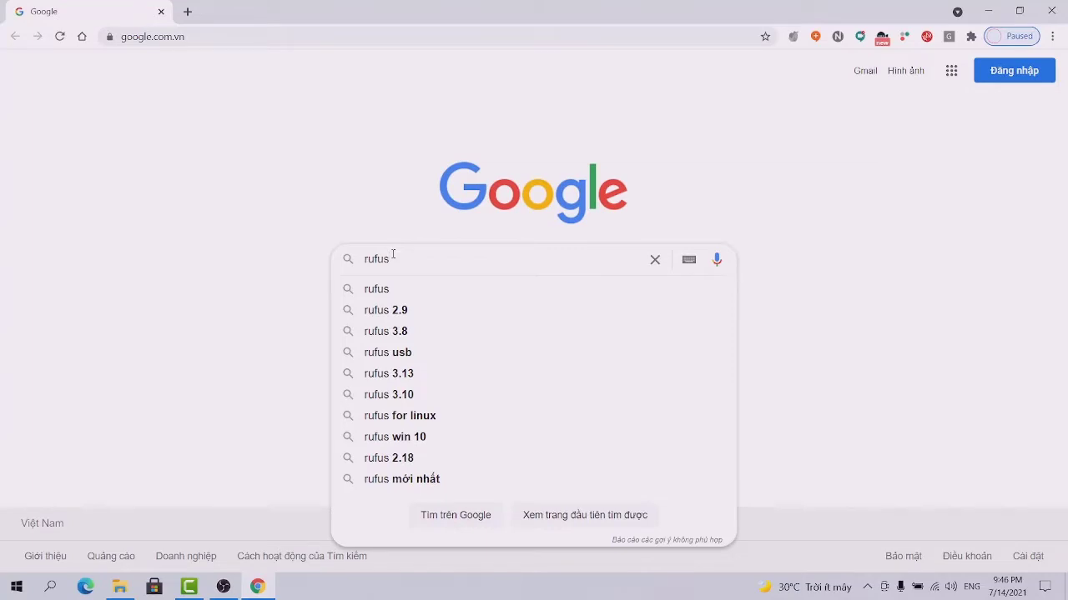
Run the Google search for rufus and download Rufus 3.14 from the rufus.ie website
{"action": "key", "text": "Return"}
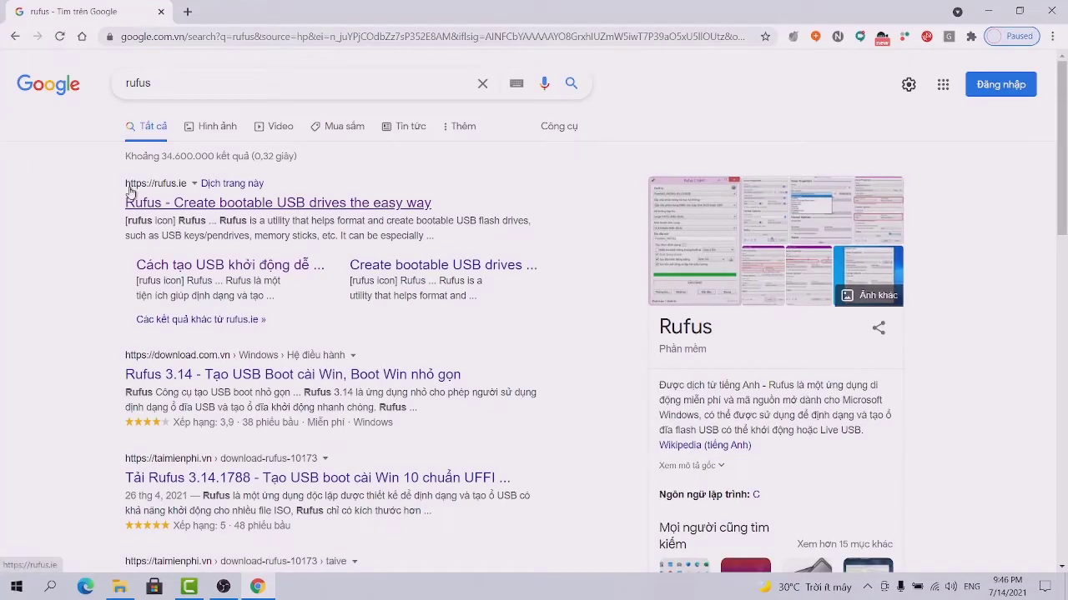
{"action": "left_click", "coordinate": [175, 186]}
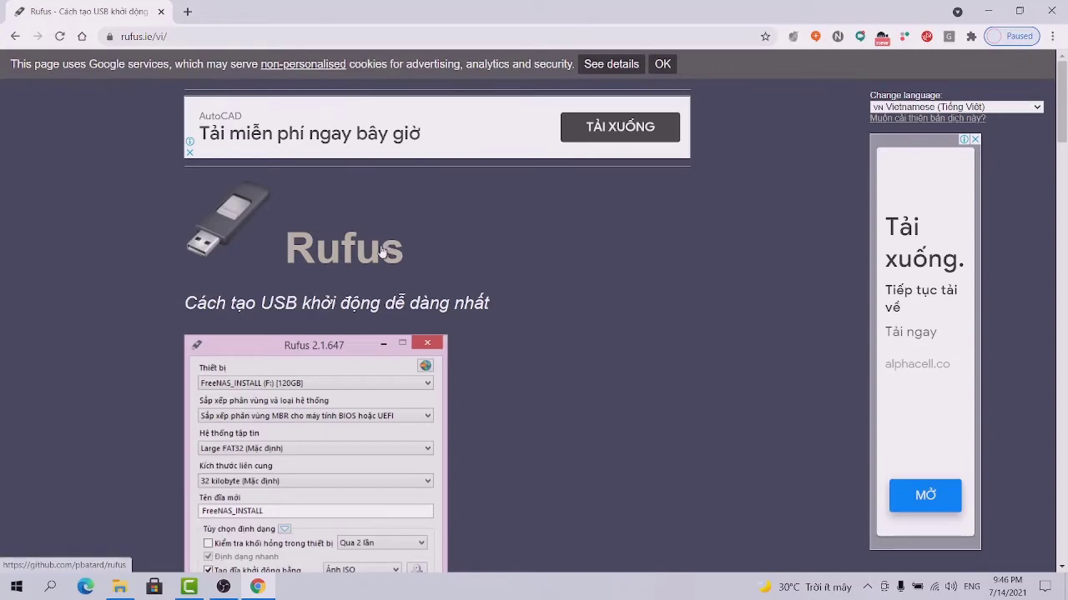
{"action": "scroll", "coordinate": [284, 283], "scroll_direction": "down", "scroll_amount": 2}
{"action": "scroll", "coordinate": [287, 292], "scroll_direction": "down", "scroll_amount": 10}
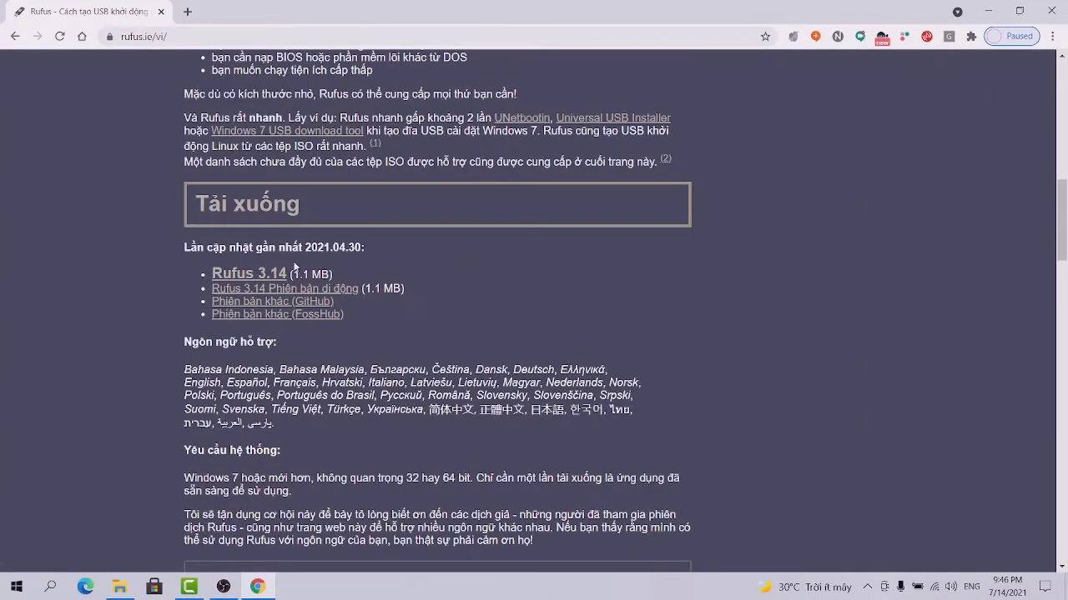
{"action": "left_click", "coordinate": [239, 277]}
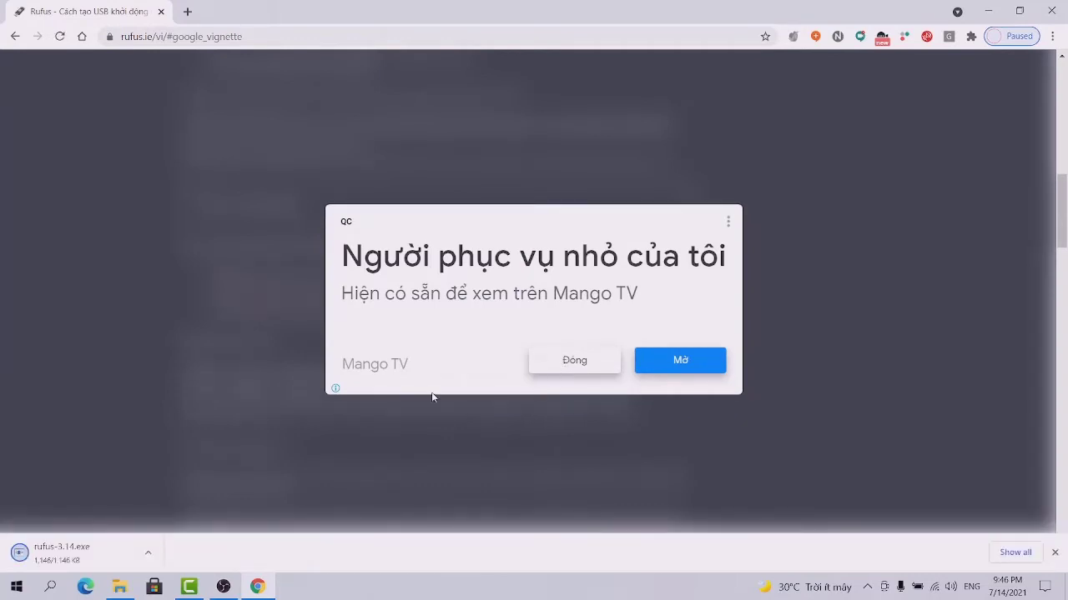
Show the downloaded rufus-3.14.exe in its folder and go to Downloads
{"action": "left_click", "coordinate": [151, 556]}
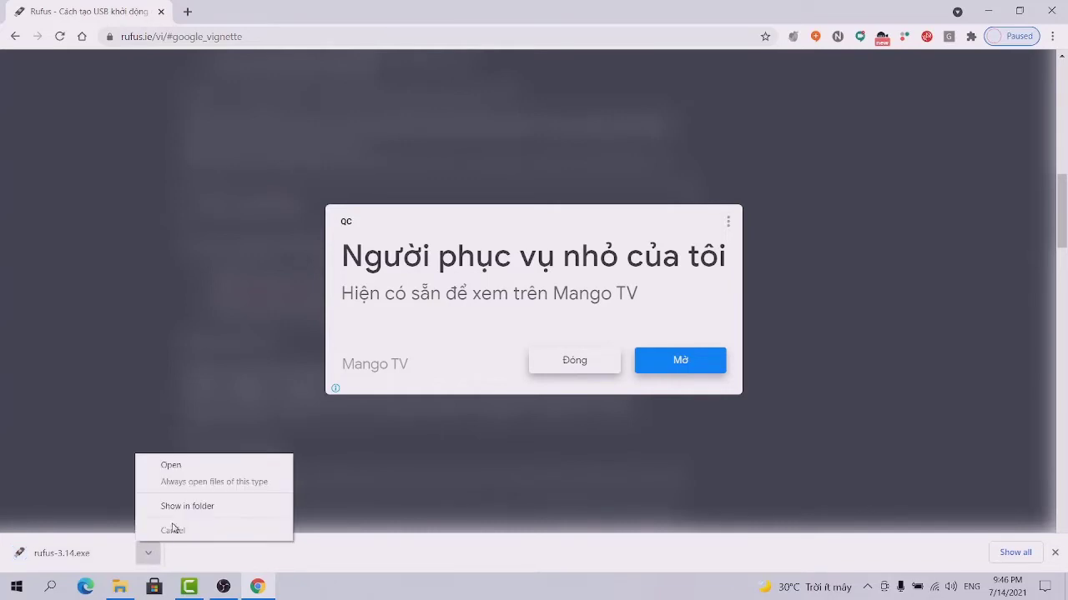
{"action": "left_click", "coordinate": [177, 510]}
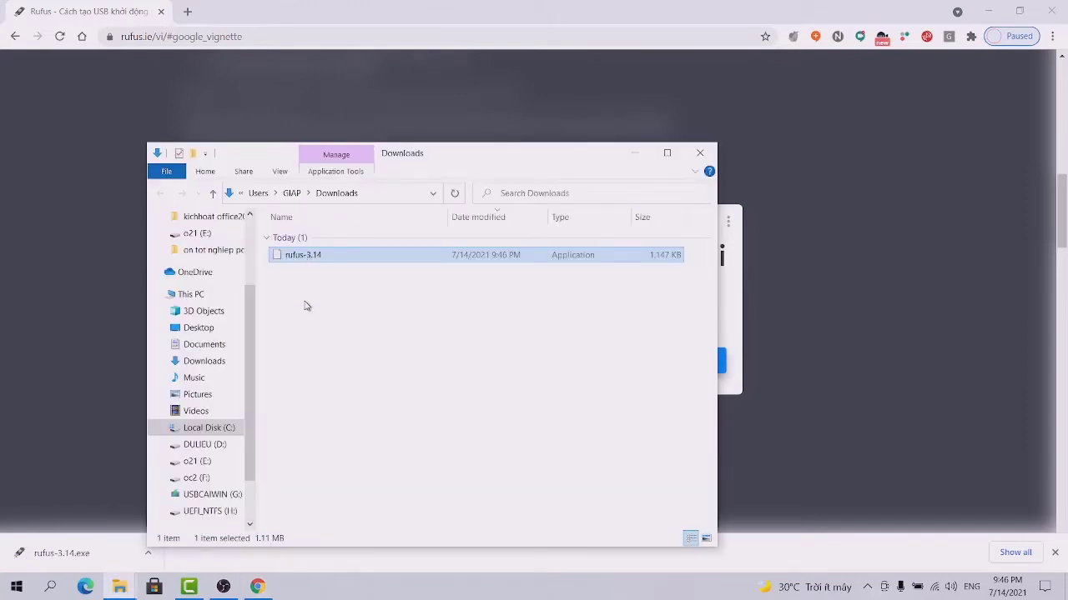
{"action": "scroll", "coordinate": [254, 275], "scroll_direction": "up", "scroll_amount": 2}
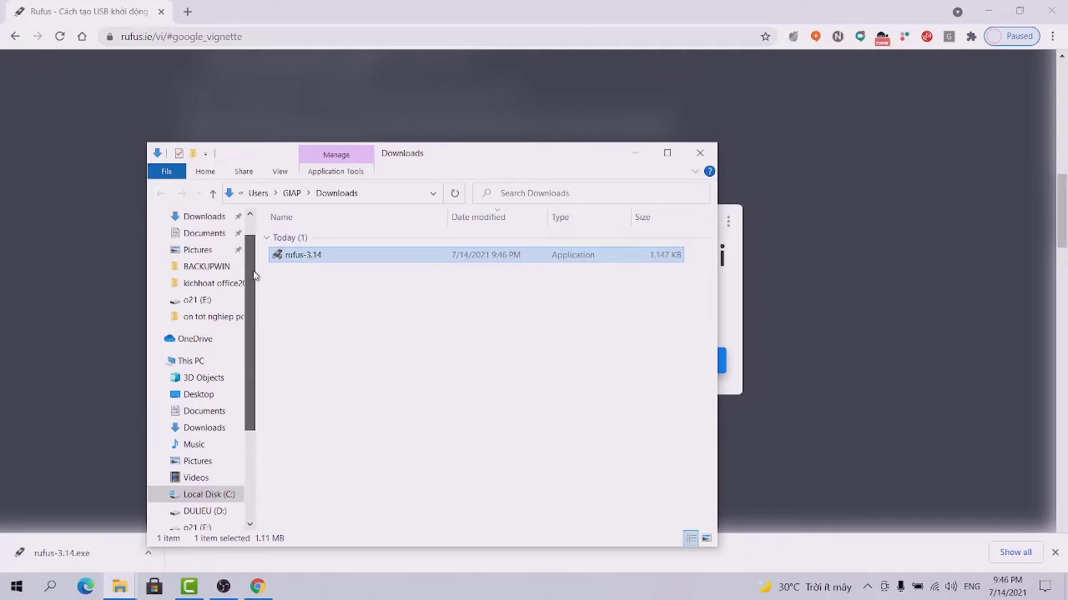
{"action": "scroll", "coordinate": [254, 275], "scroll_direction": "up", "scroll_amount": 1}
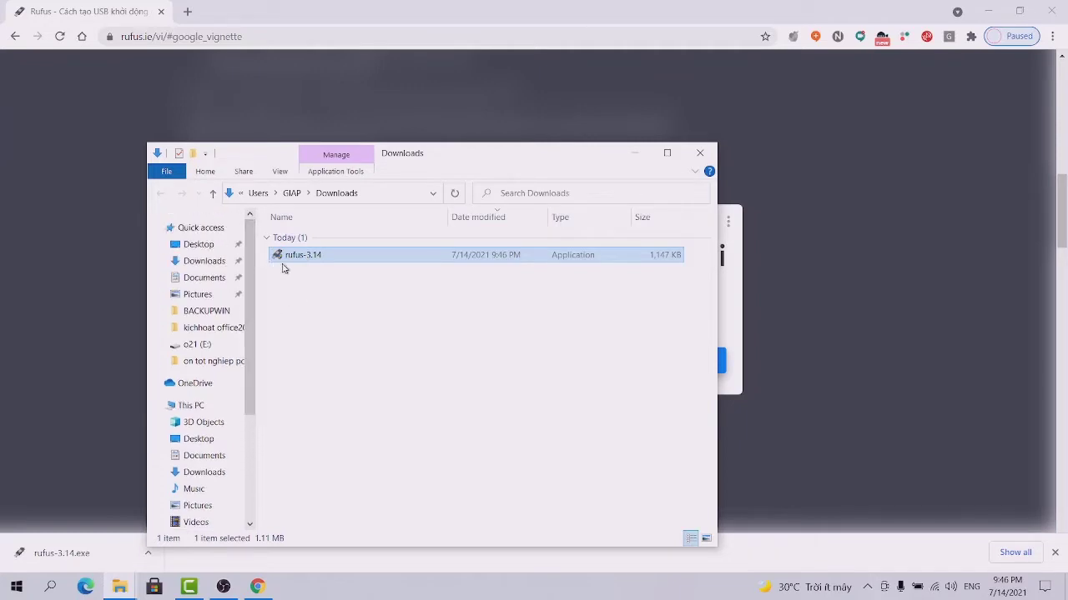
{"action": "left_click", "coordinate": [201, 264]}
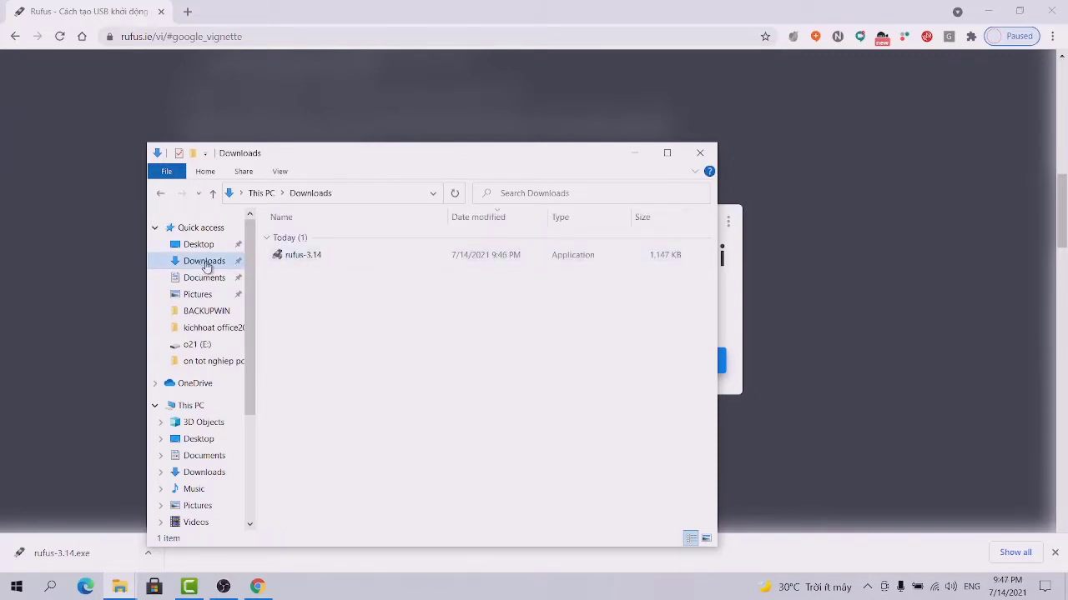
Copy rufus-3.14 from the Downloads folder to the desktop, putting the open windows away
{"action": "double_click", "coordinate": [302, 256]}
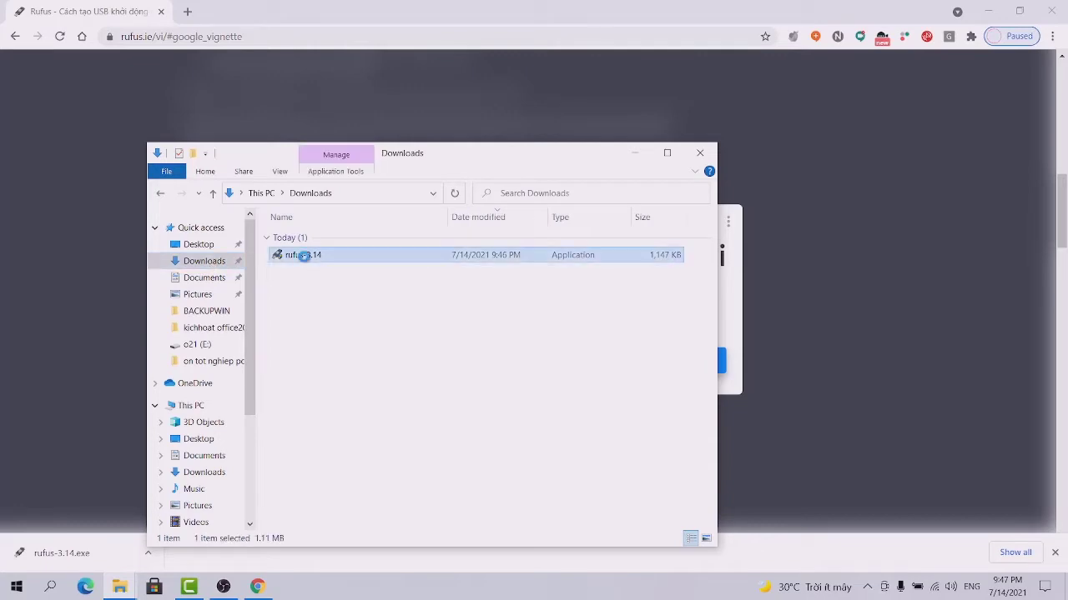
{"action": "right_click", "coordinate": [303, 256]}
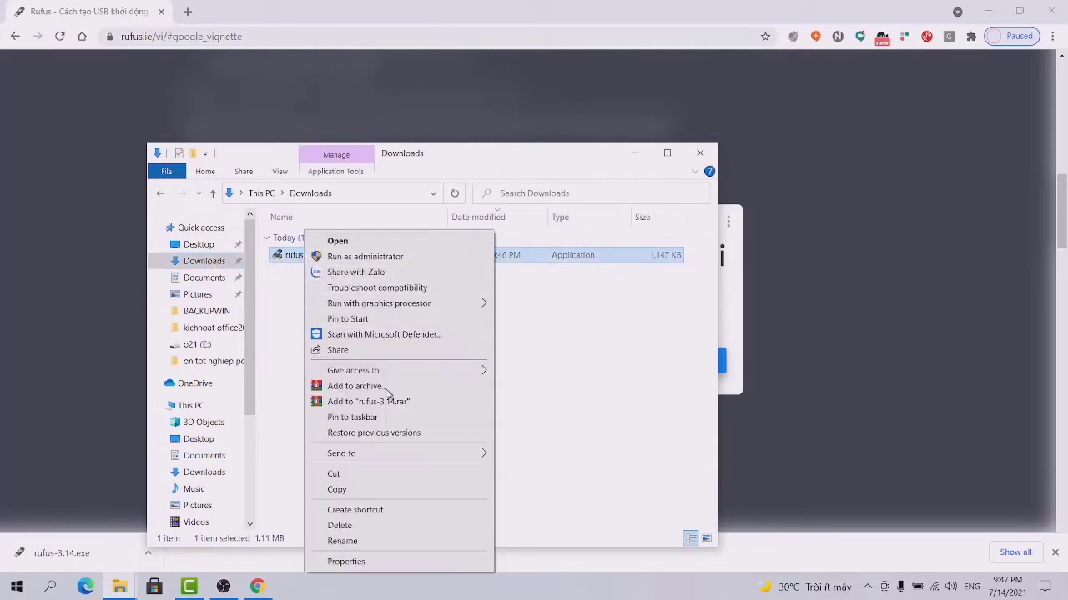
{"action": "left_click", "coordinate": [357, 490]}
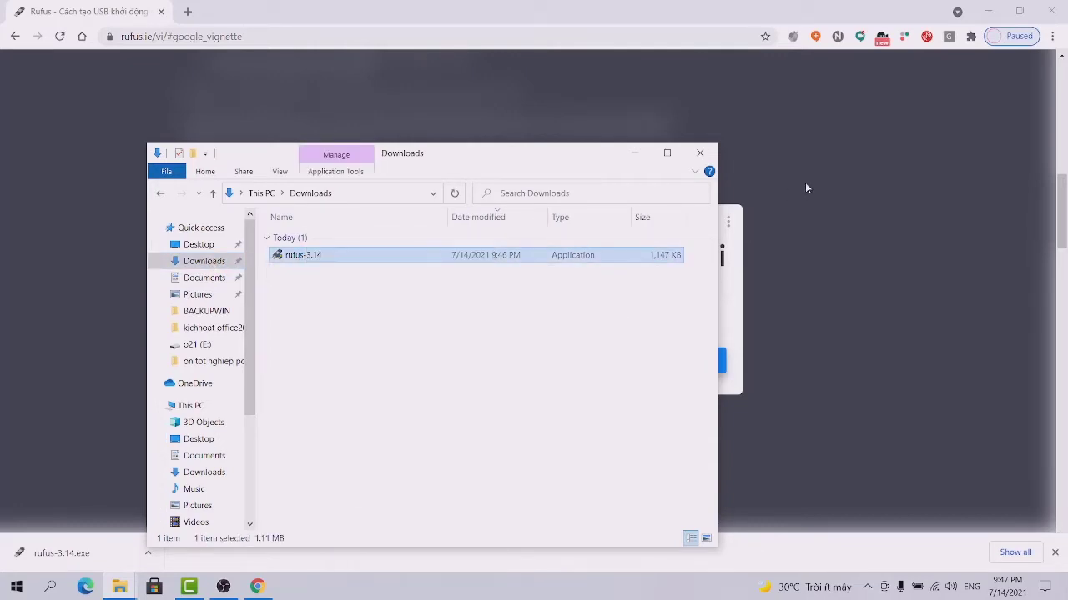
{"action": "left_click", "coordinate": [636, 154]}
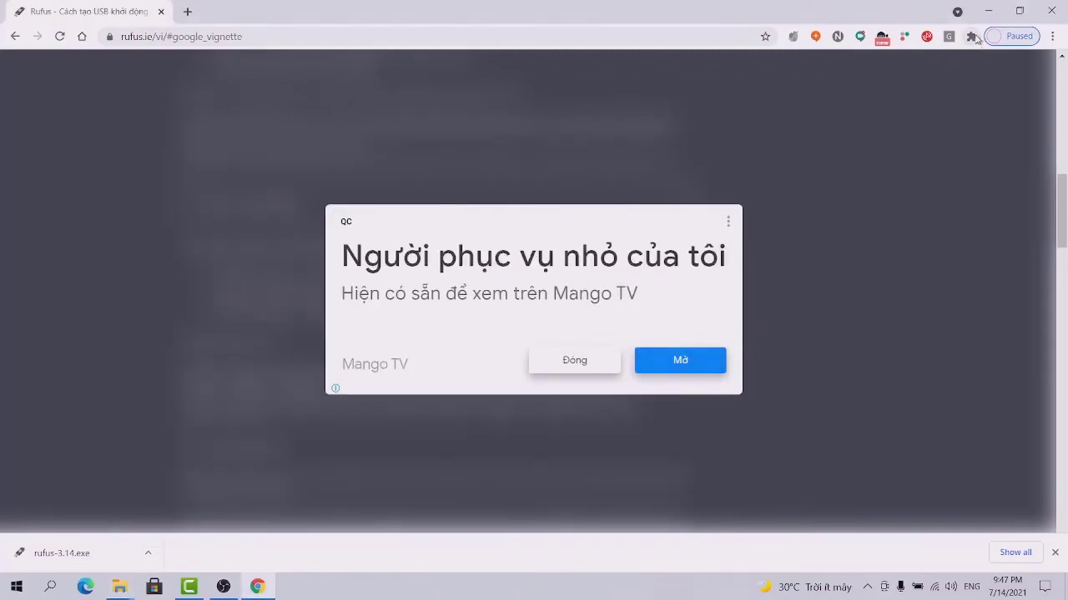
{"action": "left_click", "coordinate": [1052, 11]}
{"action": "right_click", "coordinate": [311, 91]}
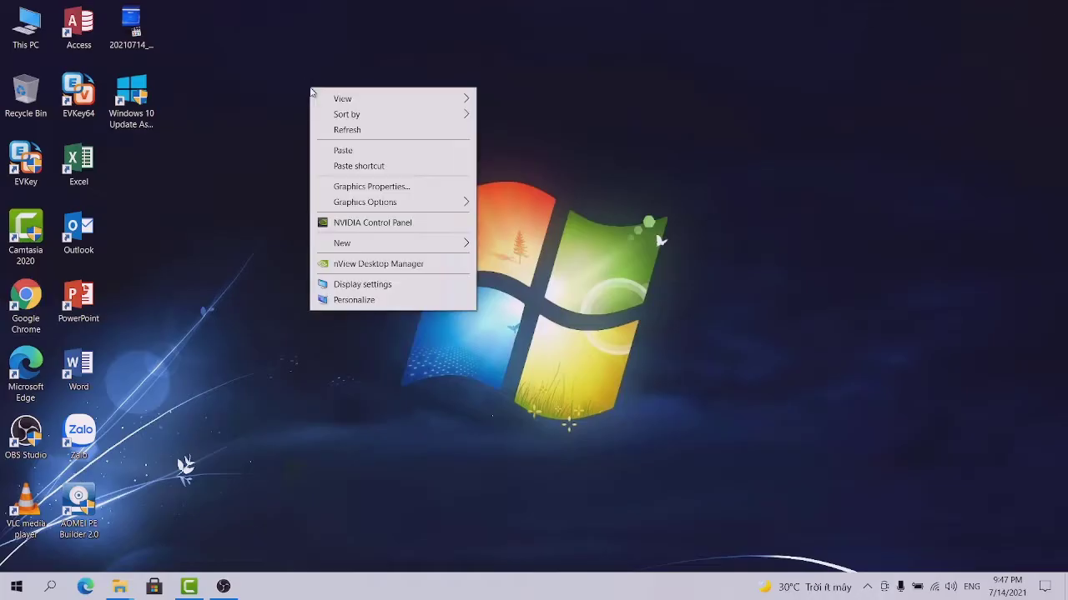
{"action": "left_click", "coordinate": [348, 149]}
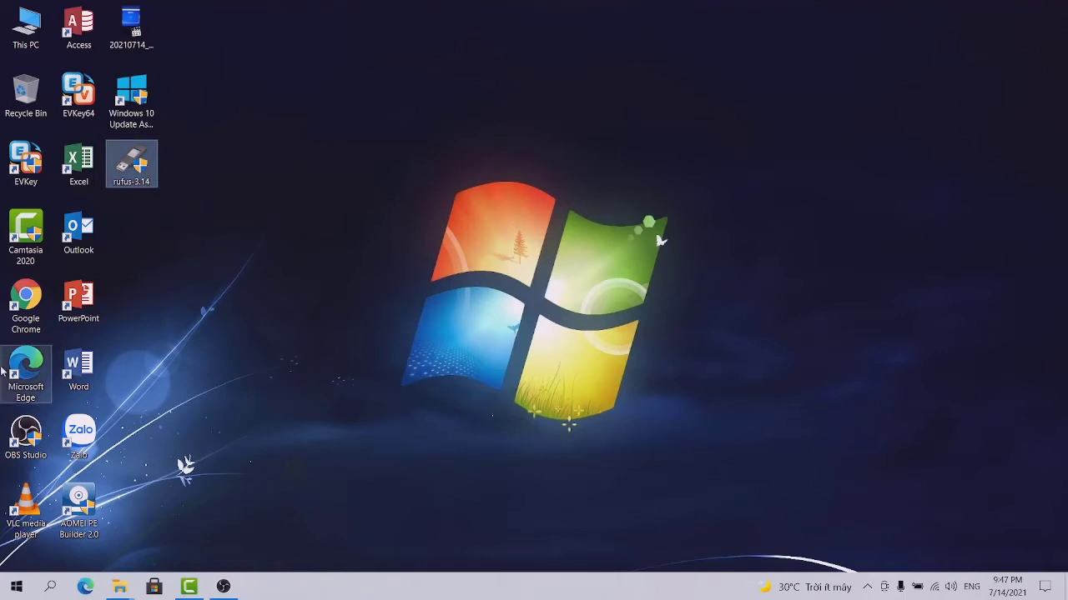
Open Google Chrome and search Google for "win10 pro ban quyen"
{"action": "left_click", "coordinate": [35, 294]}
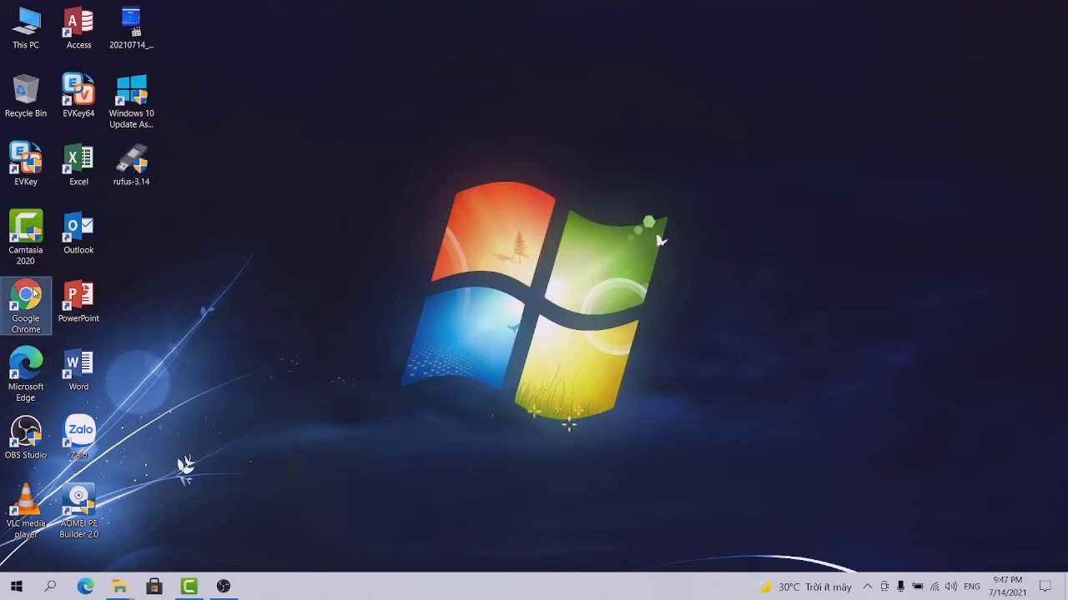
{"action": "double_click", "coordinate": [35, 292]}
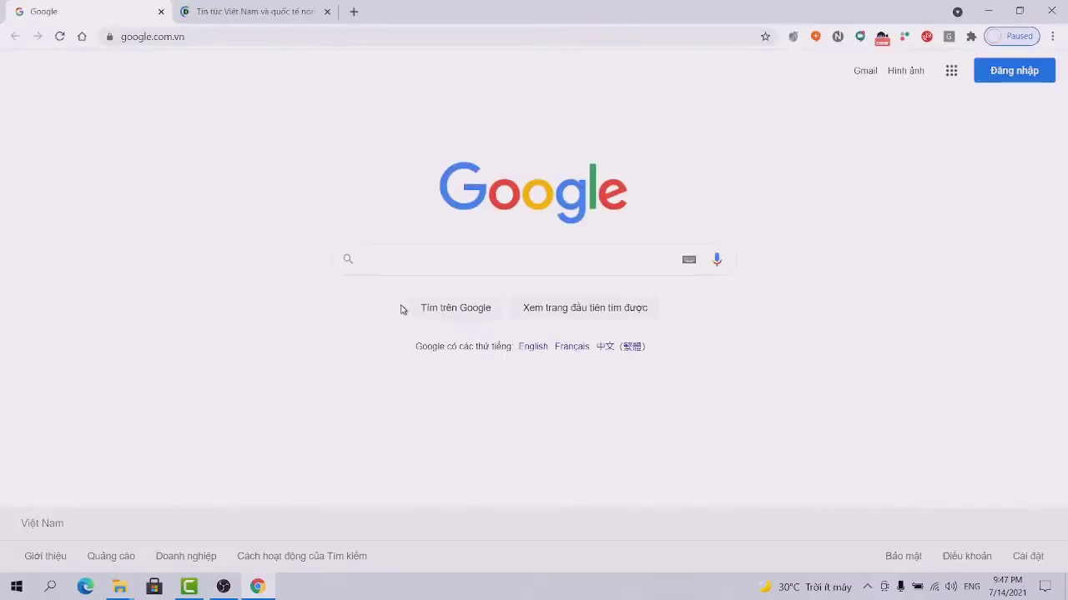
{"action": "left_click", "coordinate": [395, 266]}
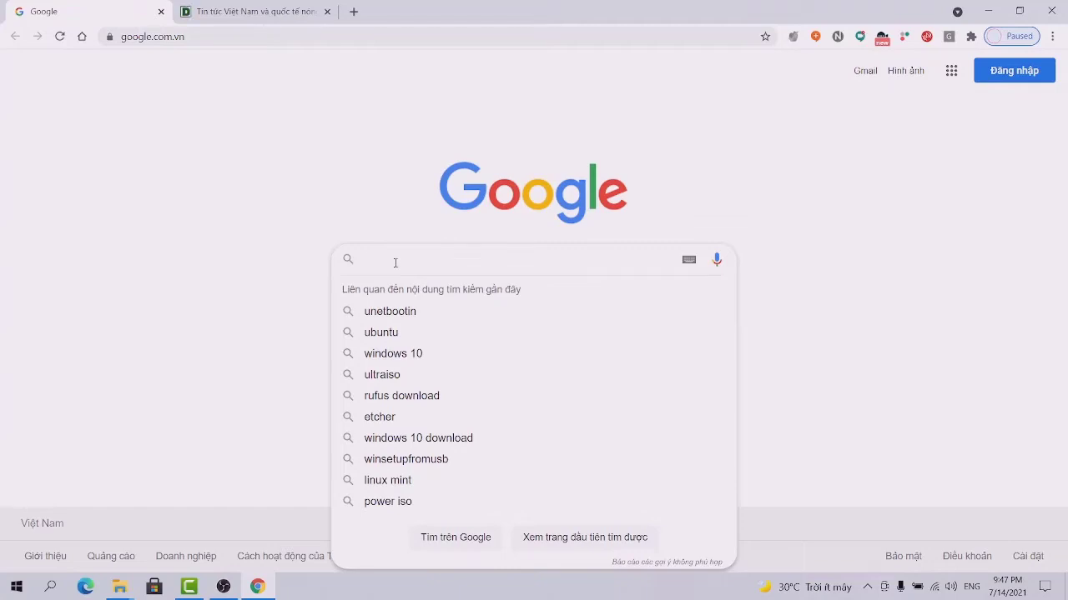
{"action": "type", "text": "ư"}
{"action": "type", "text": "in1"}
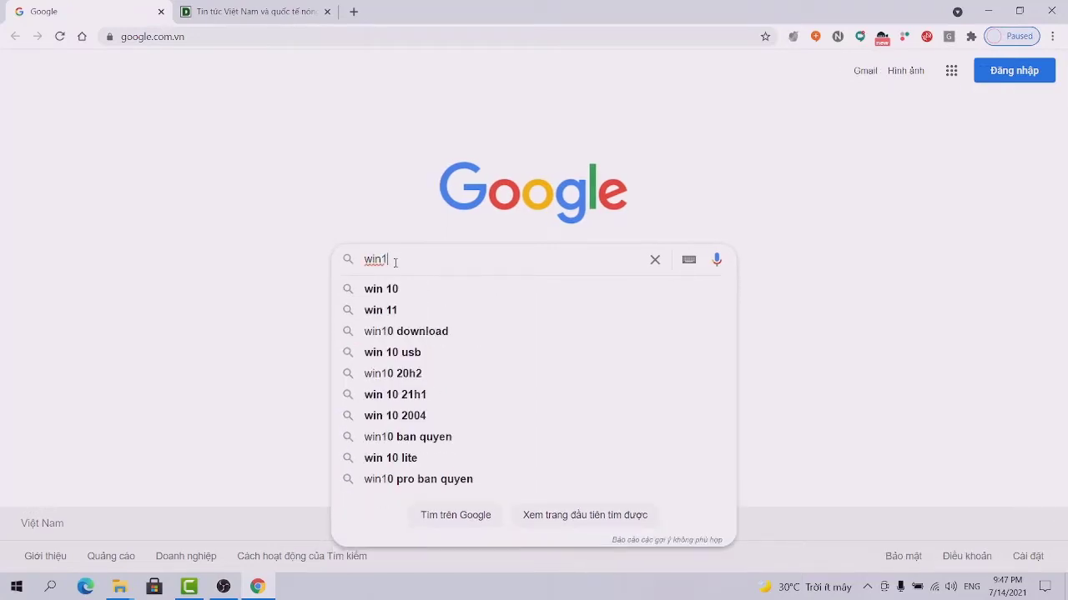
{"action": "type", "text": "o"}
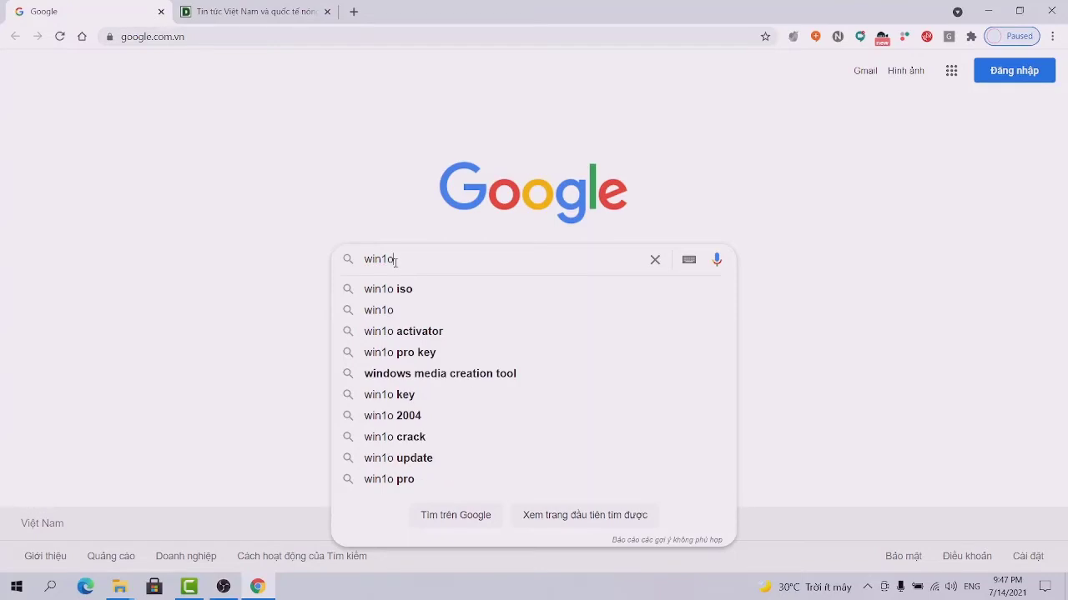
{"action": "key", "text": "BackSpace"}
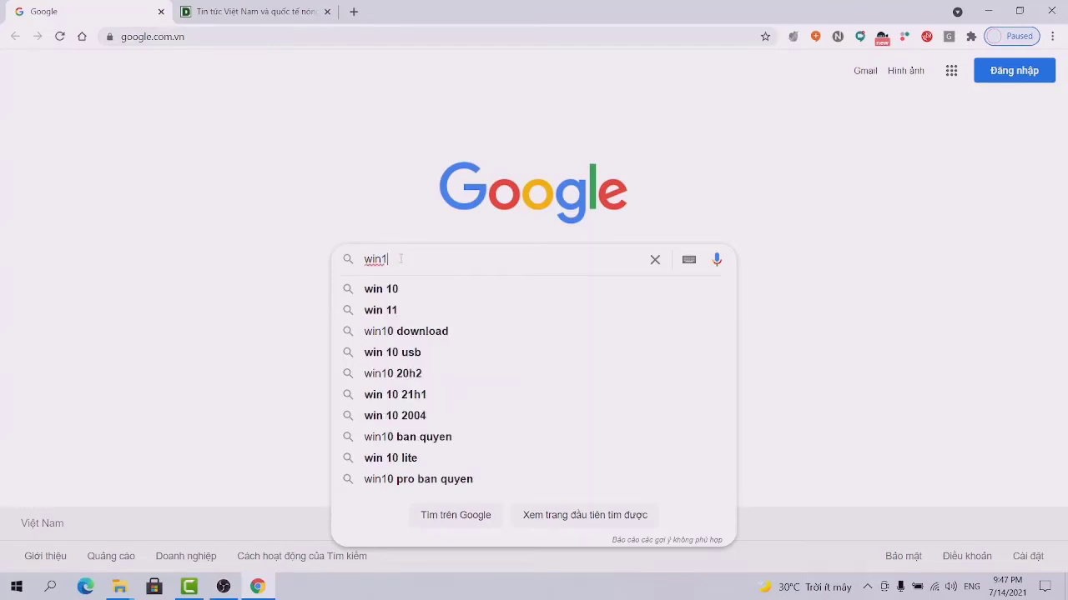
{"action": "type", "text": "0"}
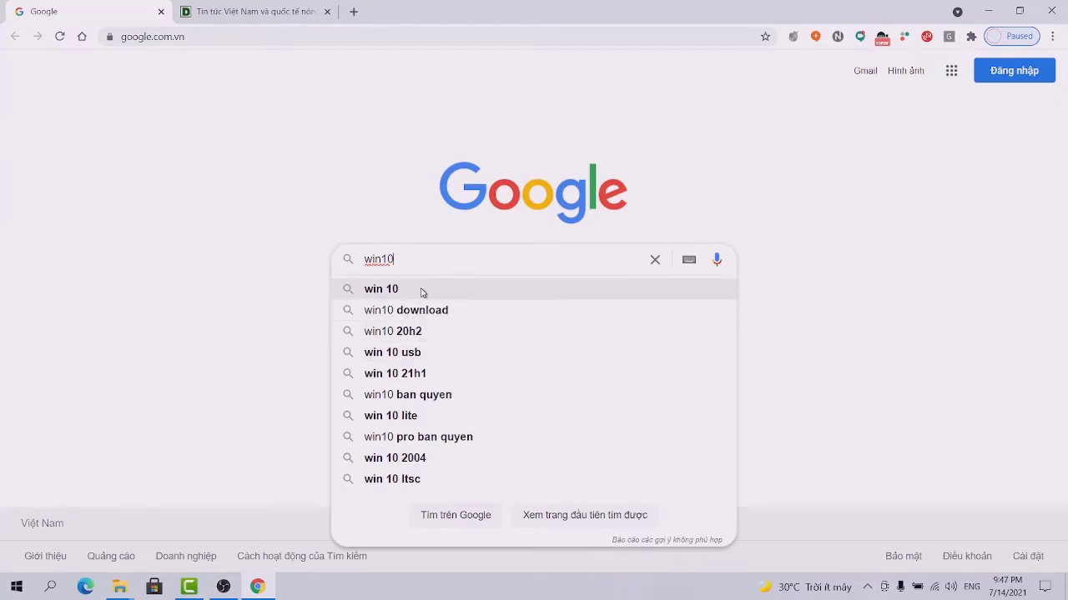
{"action": "left_click", "coordinate": [406, 444]}
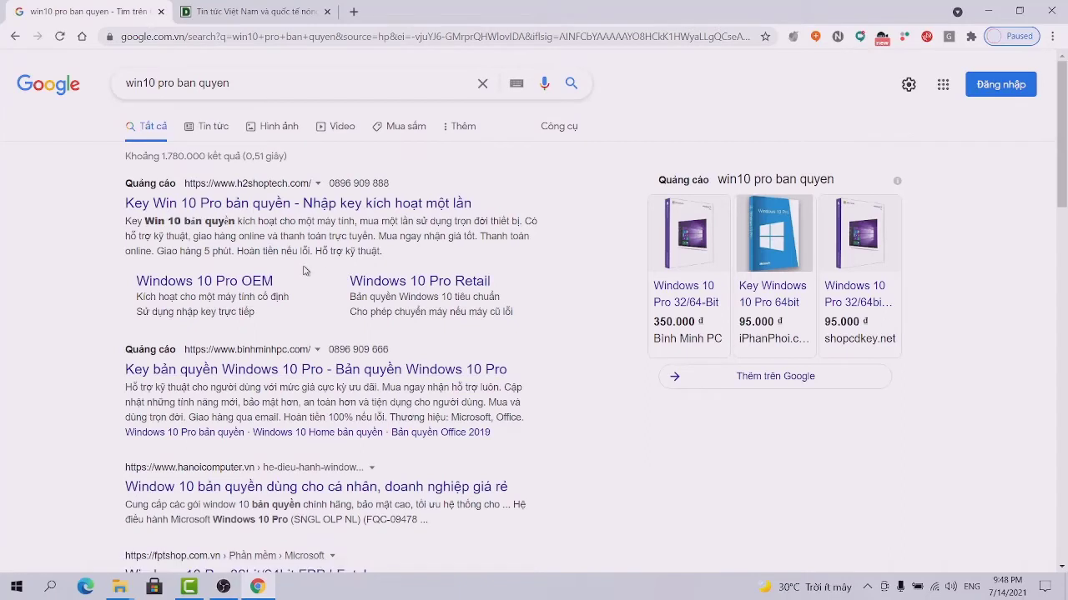
Change the Google search to "win10 pro iso" to find Windows 10 image downloads, and close the browser
{"action": "left_click", "coordinate": [236, 82]}
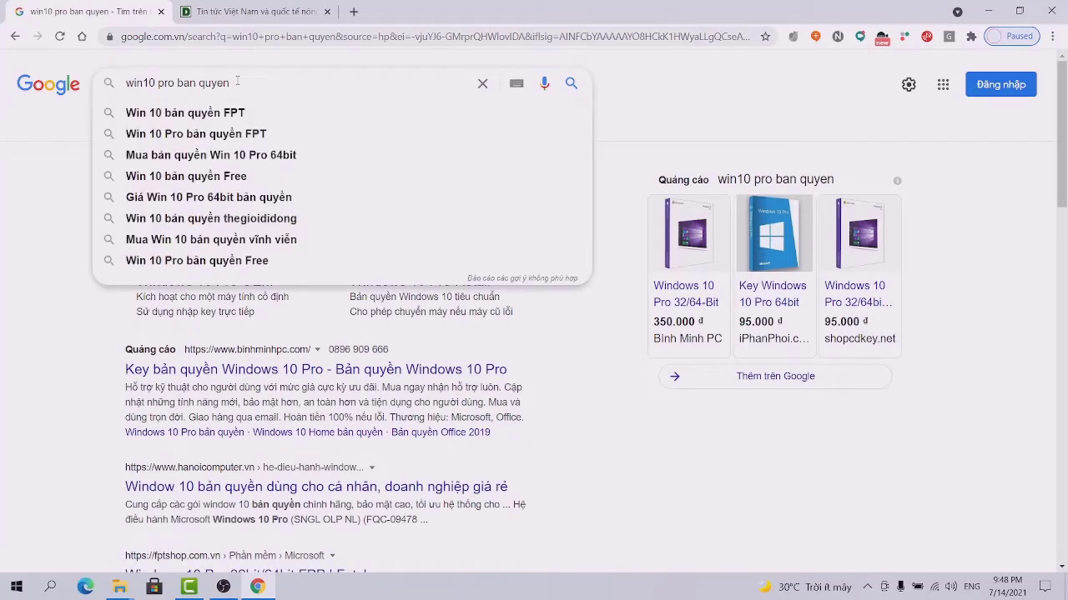
{"action": "left_click_drag", "start_coordinate": [236, 81], "coordinate": [177, 83]}
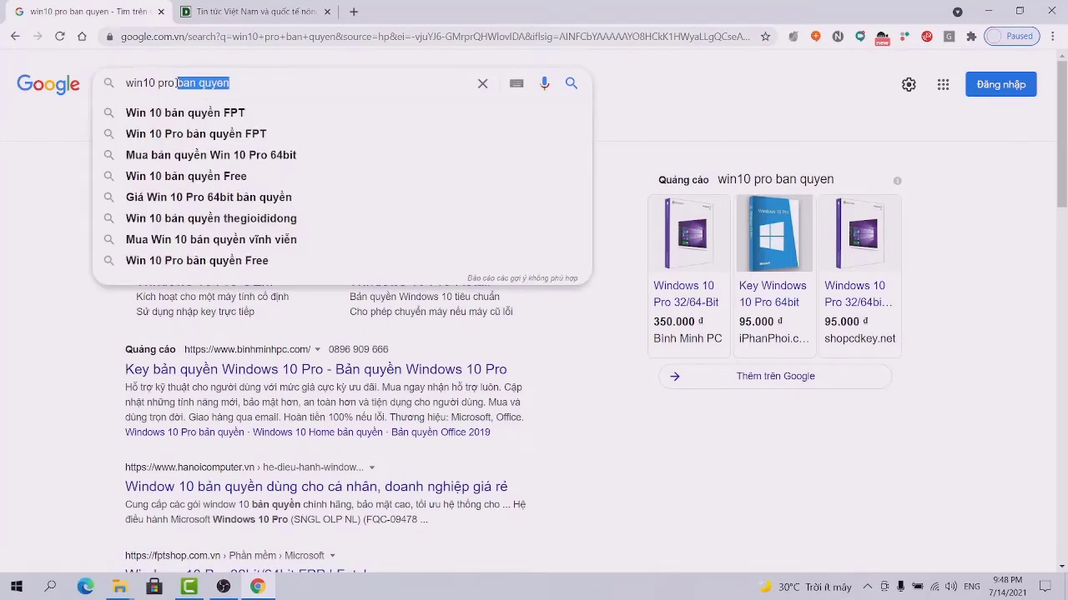
{"action": "key", "text": "BackSpace"}
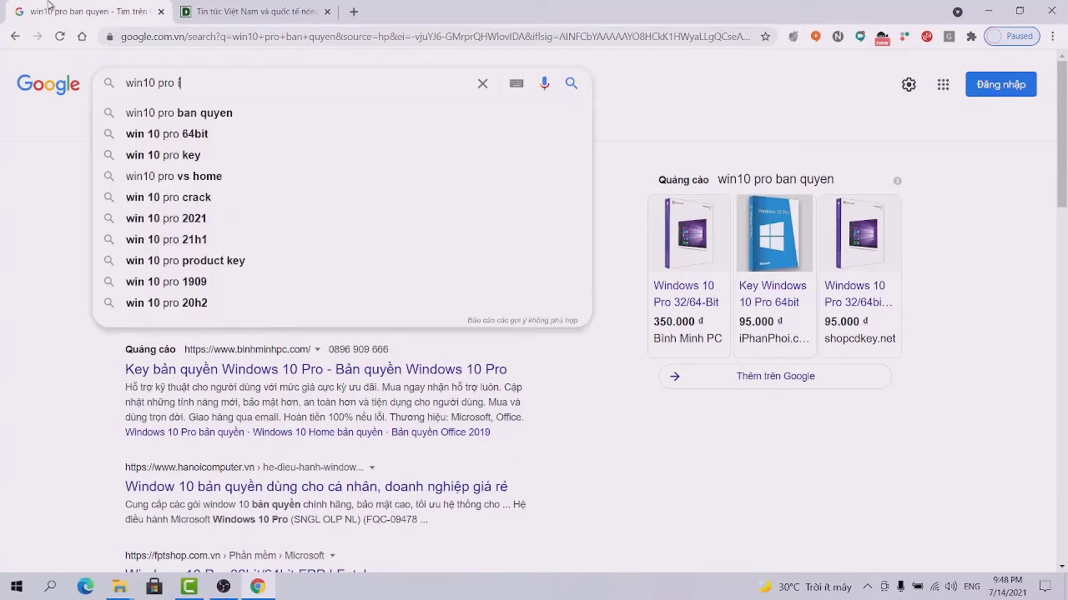
{"action": "type", "text": "iso"}
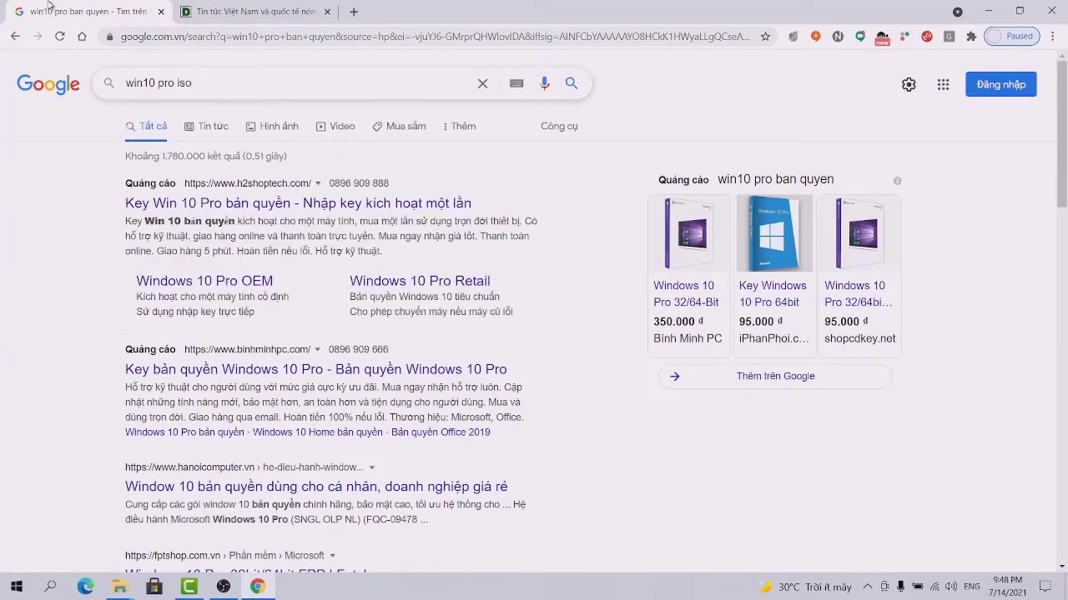
{"action": "key", "text": "Return"}
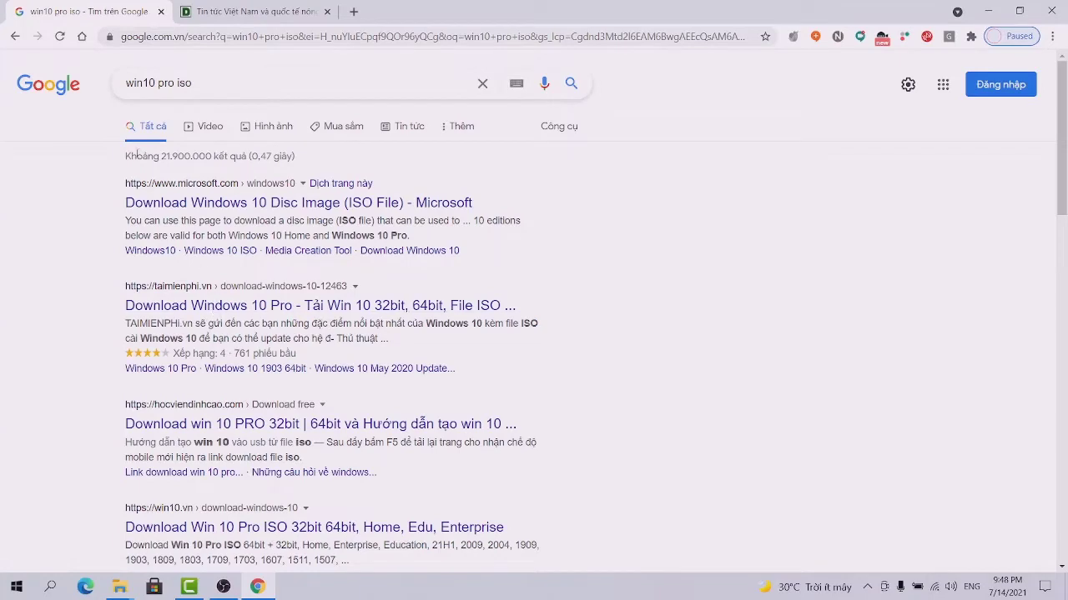
{"action": "left_click", "coordinate": [17, 37]}
{"action": "left_click", "coordinate": [17, 36]}
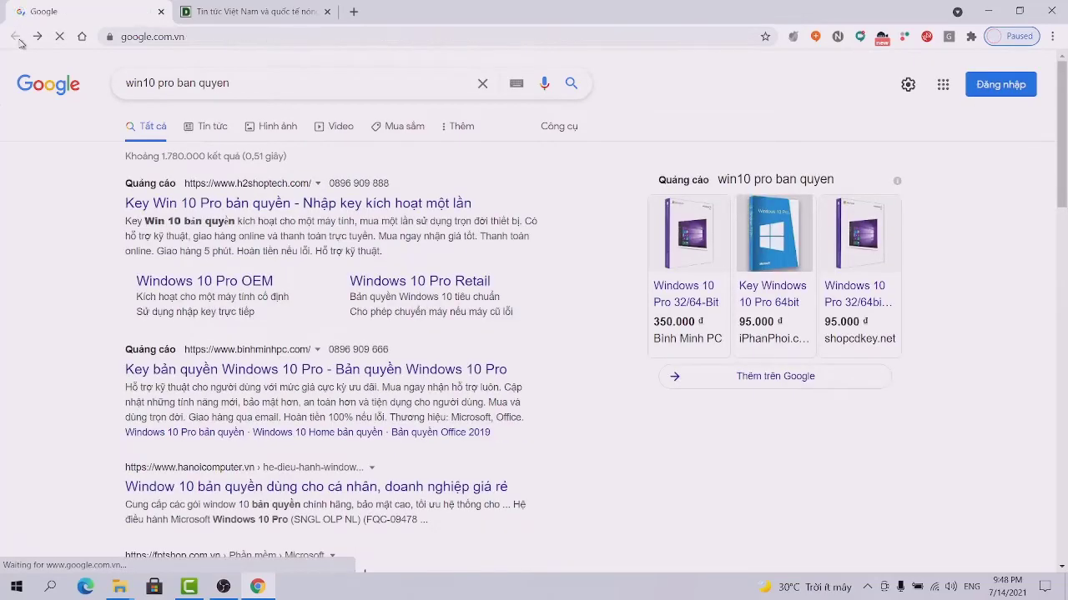
{"action": "left_click", "coordinate": [1051, 11]}
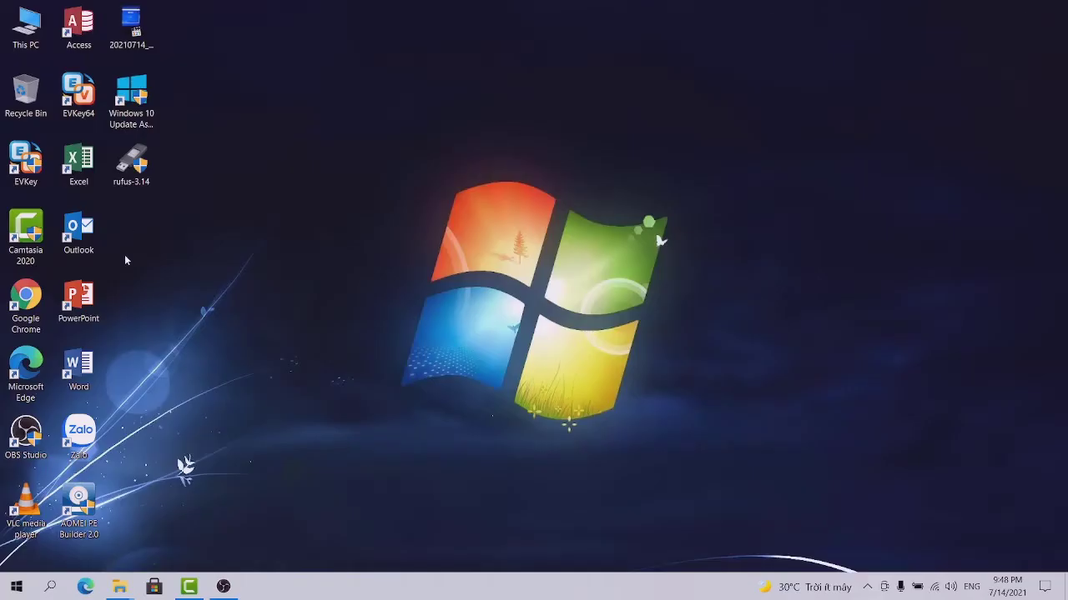
Look through drive o21 (E:) and its BACKUPWIN folder for Windows 10 disc images, and close the window
{"action": "double_click", "coordinate": [37, 38]}
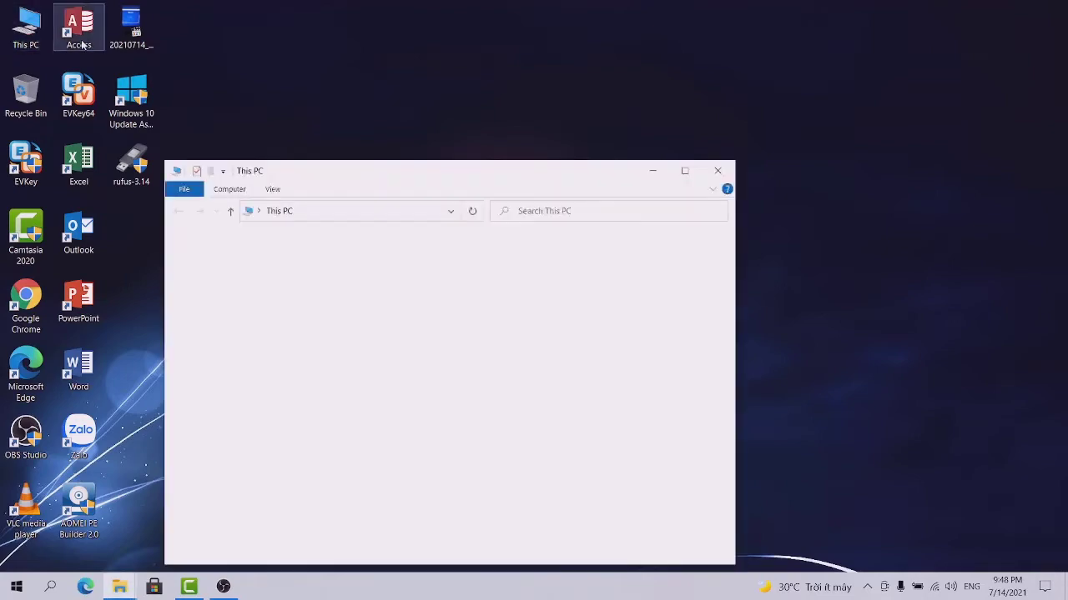
{"action": "left_click", "coordinate": [684, 170]}
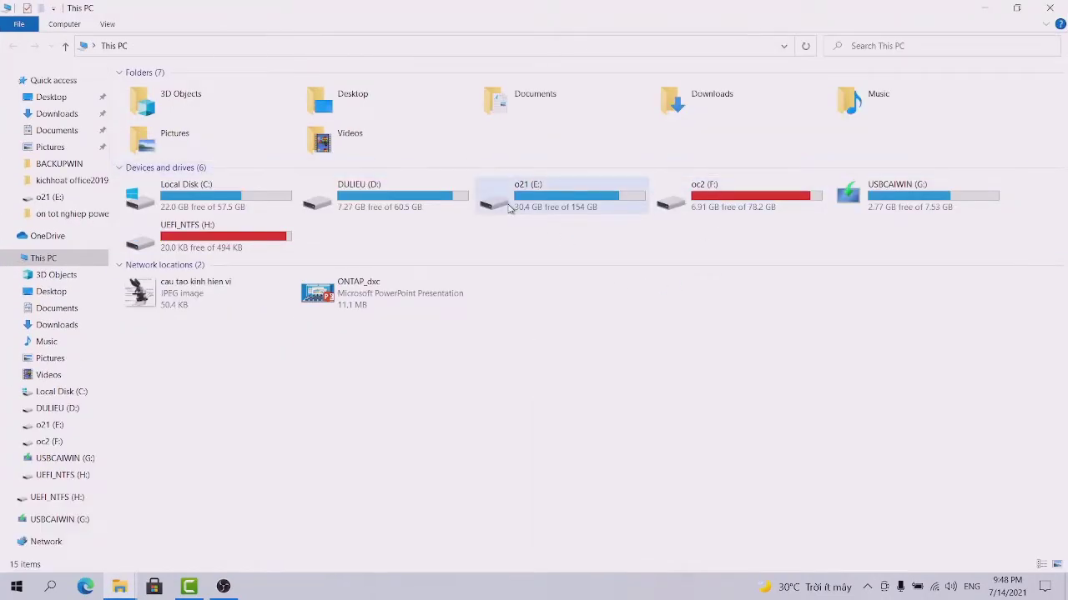
{"action": "double_click", "coordinate": [509, 208]}
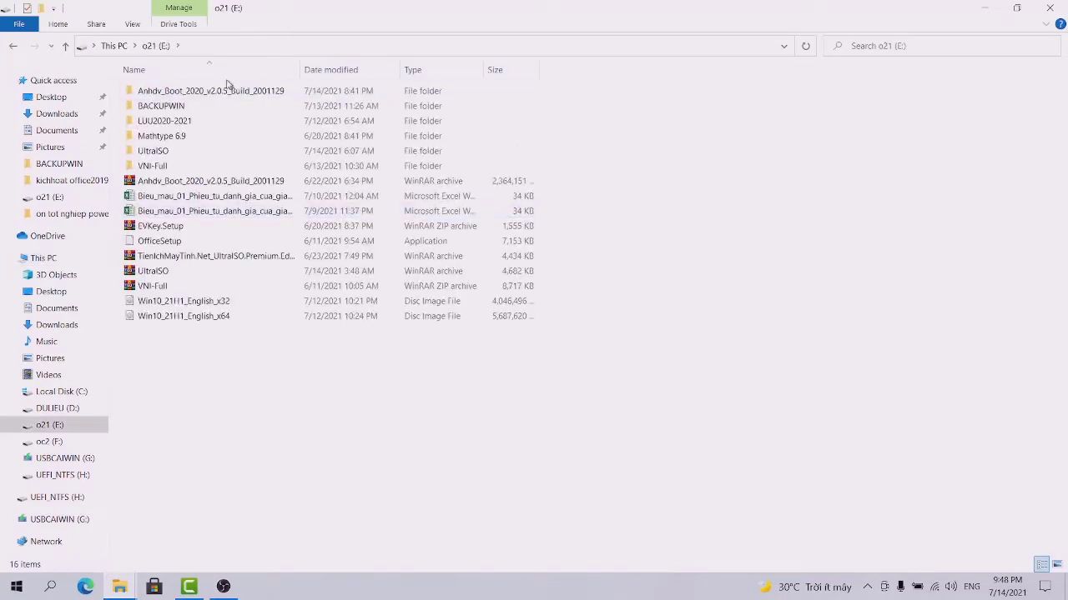
{"action": "double_click", "coordinate": [162, 106]}
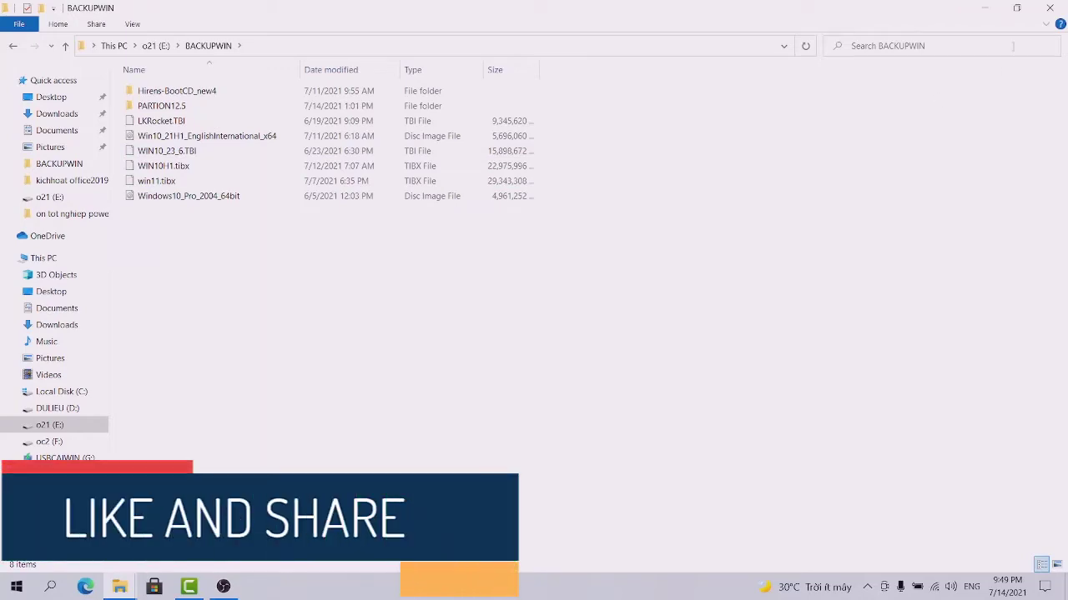
{"action": "left_click", "coordinate": [1053, 10]}
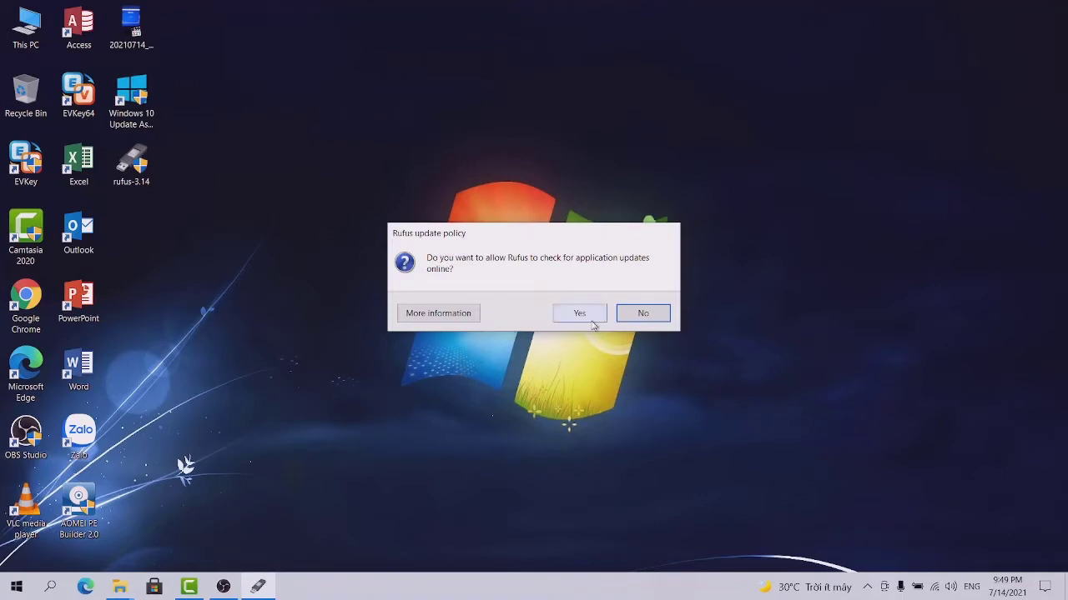
Allow Rufus to check for application updates online, and keep USBCAIWIN (G:) [8 GB] as the target device
{"action": "left_click", "coordinate": [597, 314]}
{"action": "left_click", "coordinate": [580, 315]}
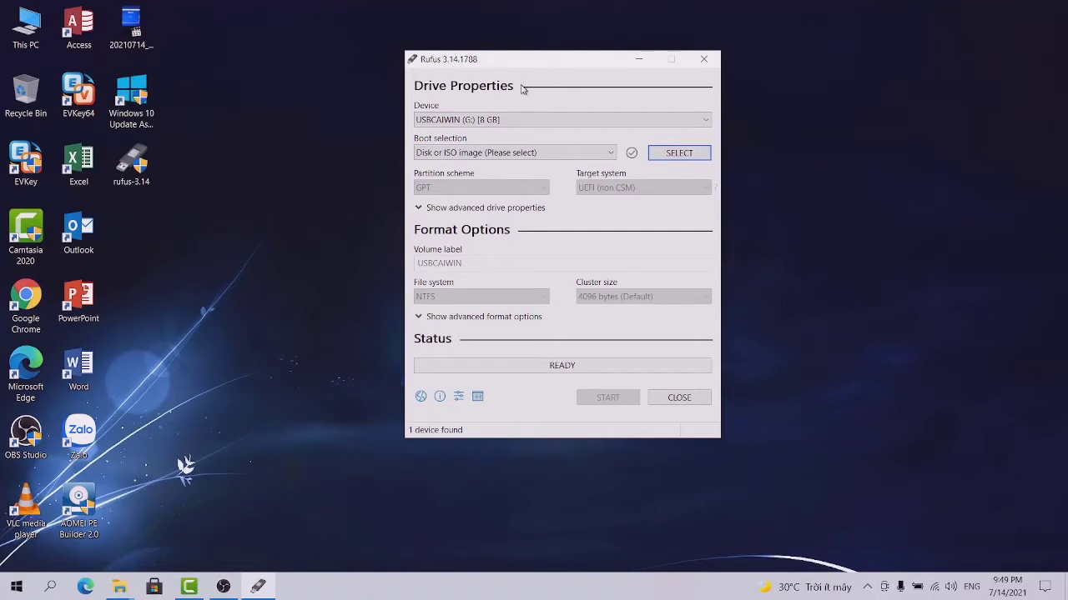
{"action": "left_click", "coordinate": [443, 123]}
{"action": "left_click", "coordinate": [444, 123]}
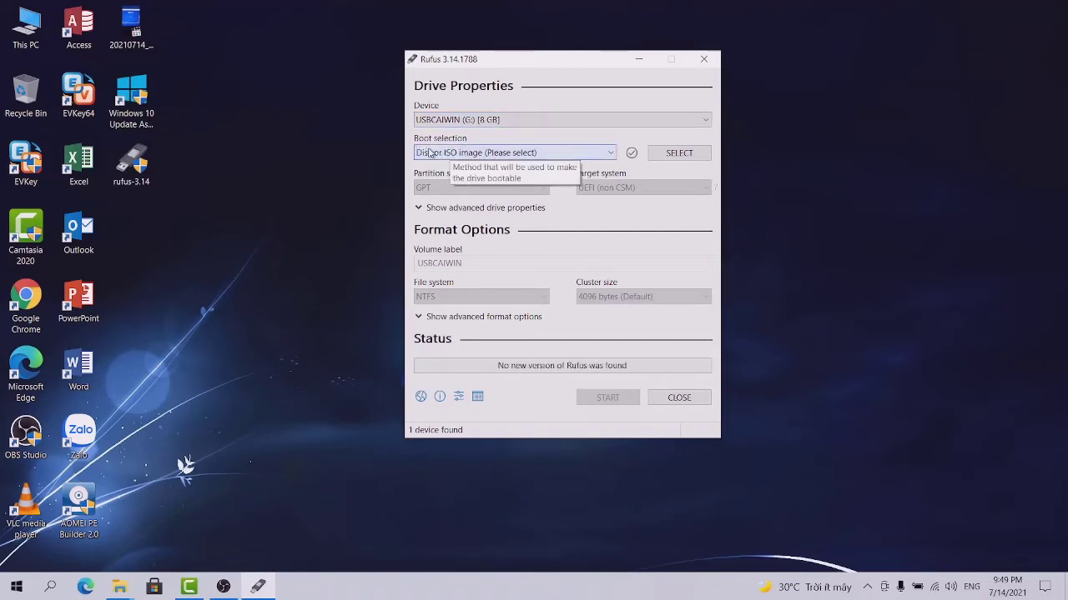
Set the boot selection to Disk or ISO image and load Win10_21H1_English_x64 from drive o21 (E:)
{"action": "left_click", "coordinate": [473, 155]}
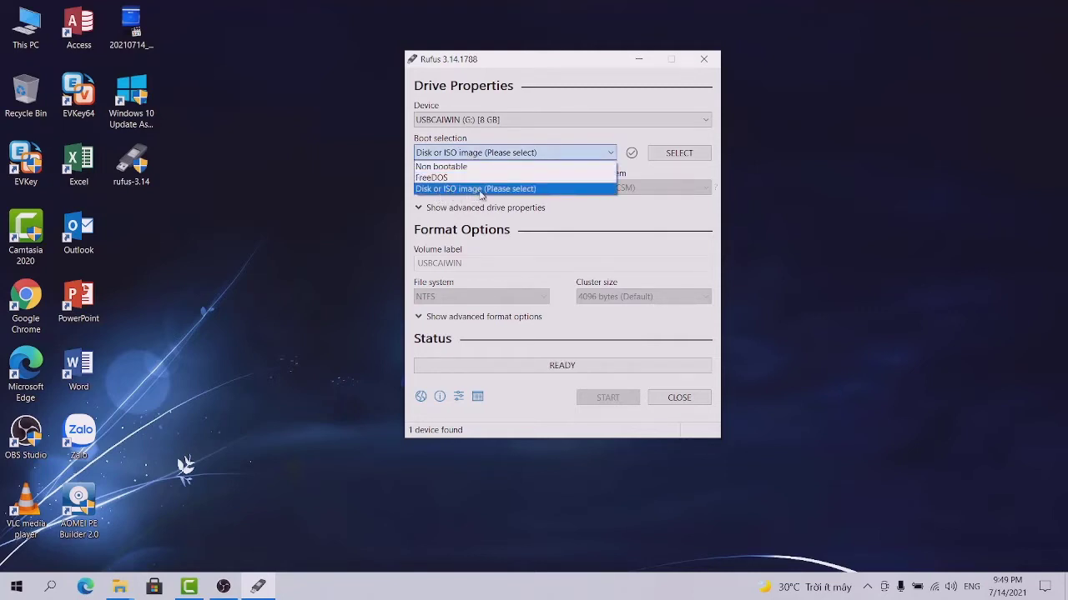
{"action": "left_click", "coordinate": [481, 191]}
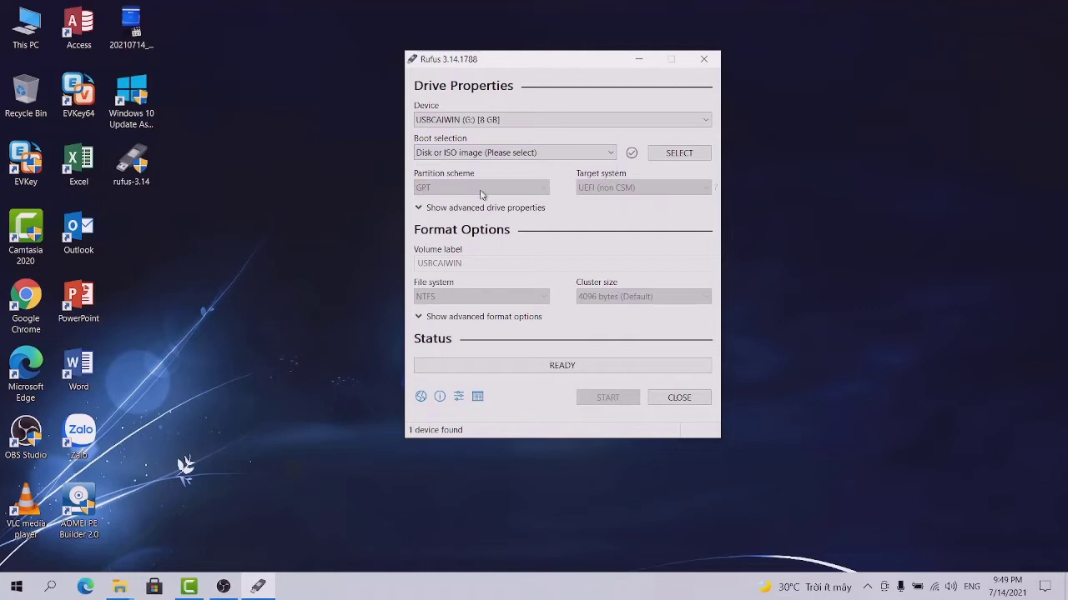
{"action": "left_click", "coordinate": [676, 155]}
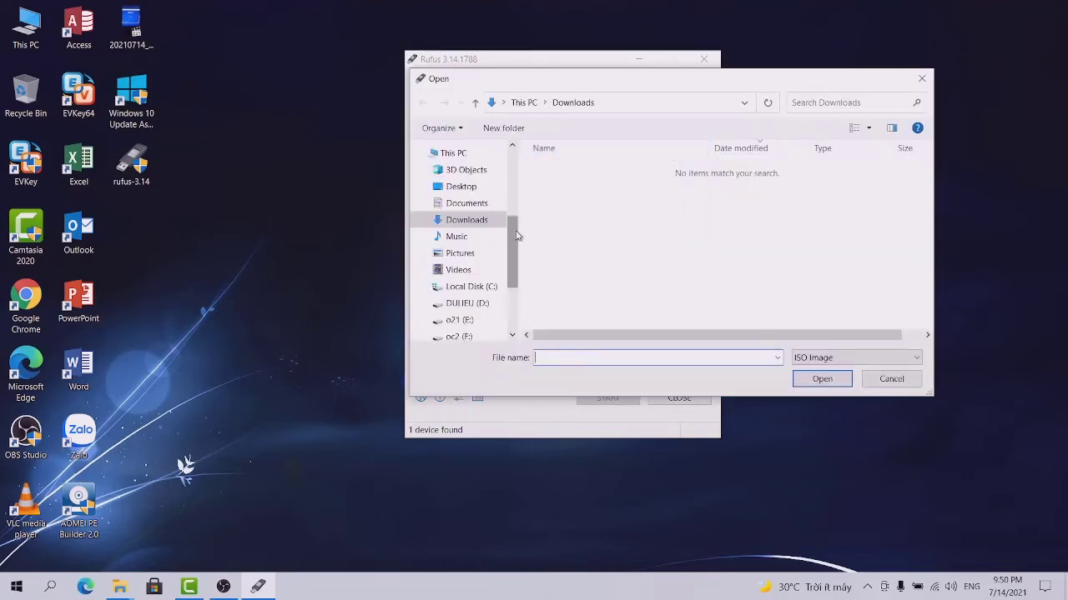
{"action": "left_click_drag", "start_coordinate": [516, 229], "coordinate": [516, 254]}
{"action": "left_click", "coordinate": [462, 251]}
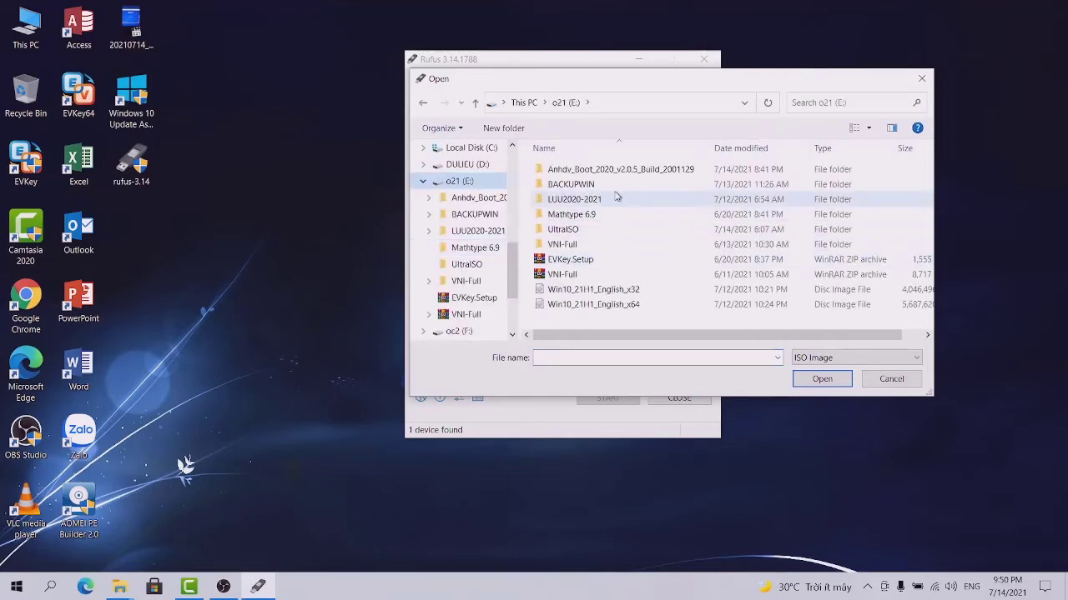
{"action": "left_click", "coordinate": [583, 186]}
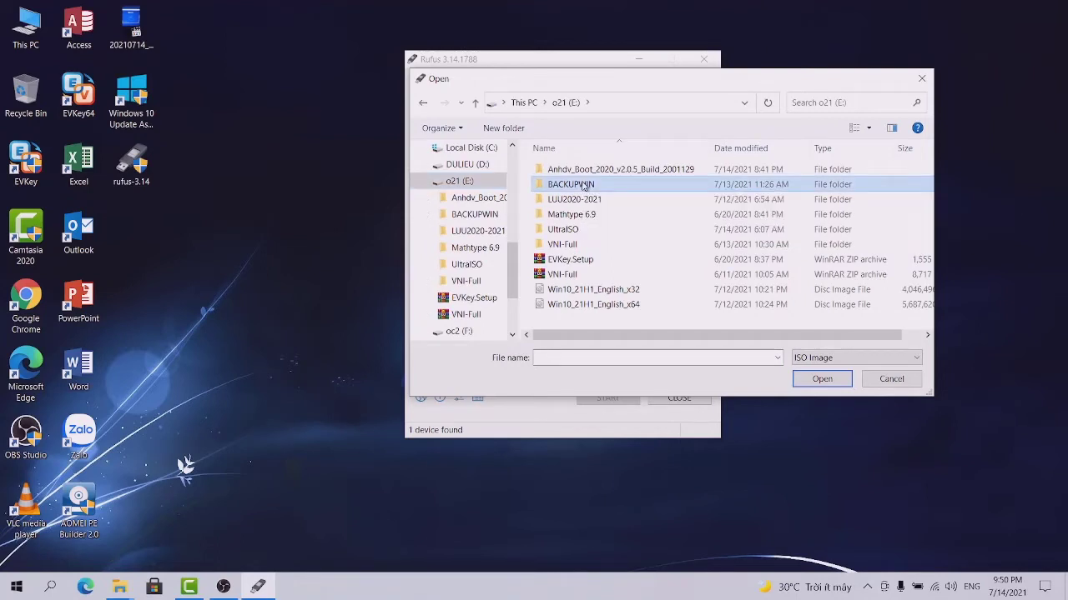
{"action": "left_click", "coordinate": [585, 308]}
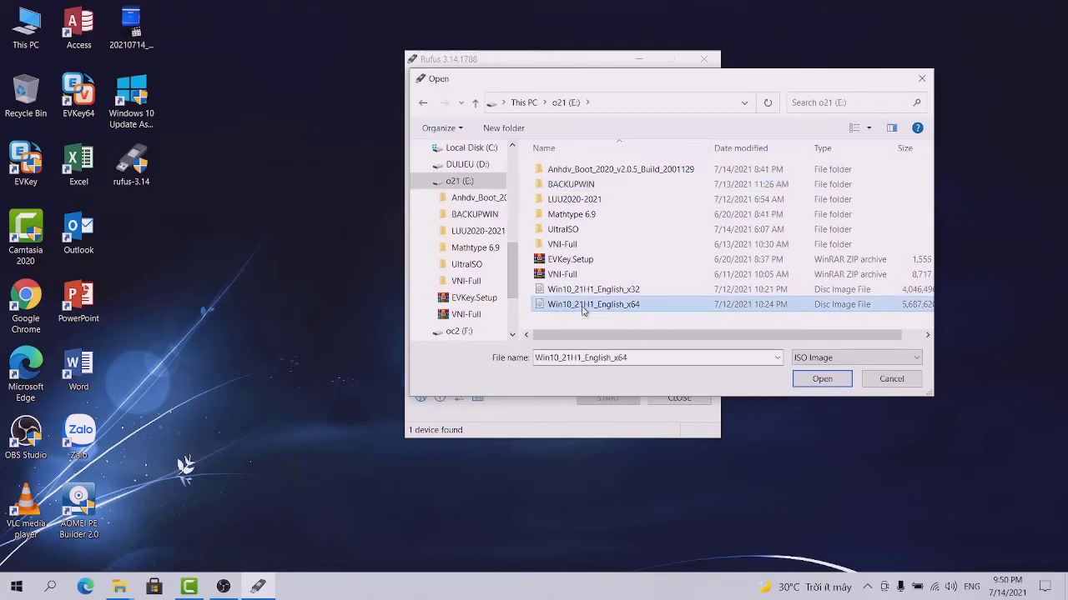
{"action": "left_click", "coordinate": [813, 384]}
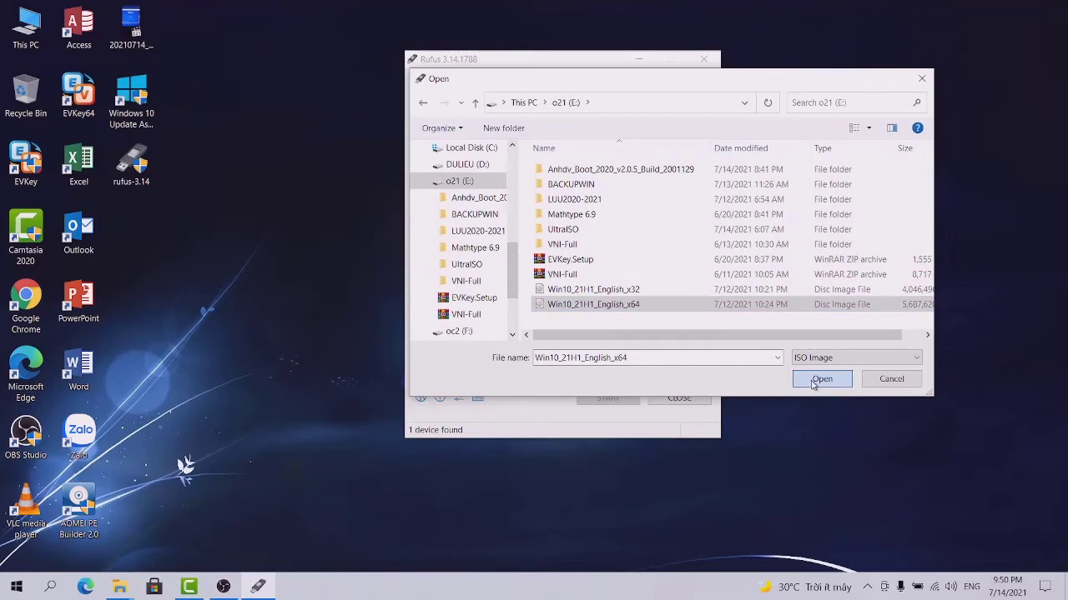
{"action": "left_click", "coordinate": [810, 382]}
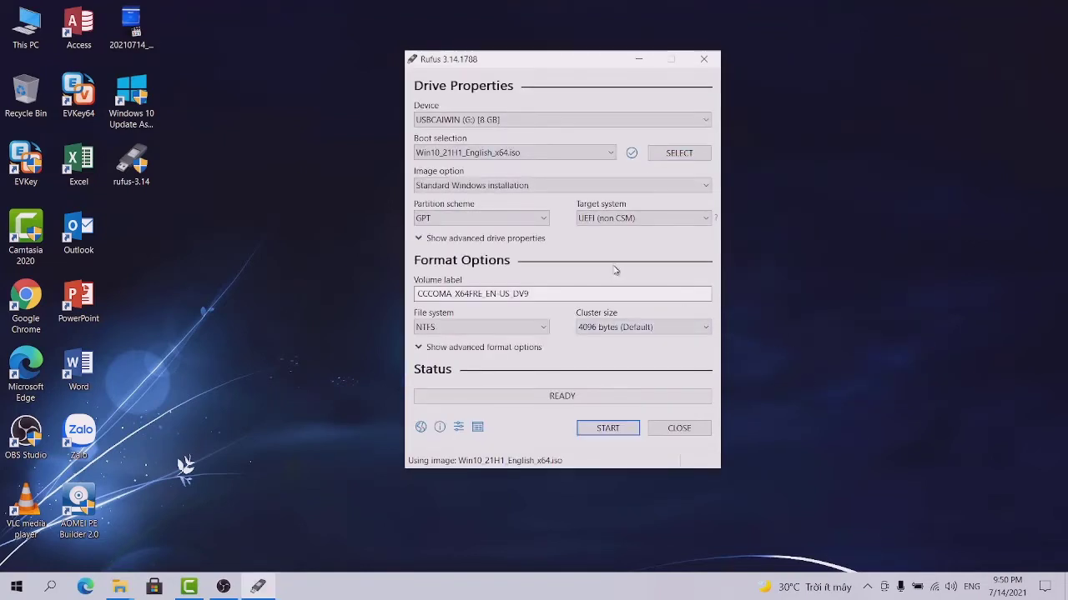
Choose Standard Windows installation as the image option
{"action": "left_click", "coordinate": [452, 185]}
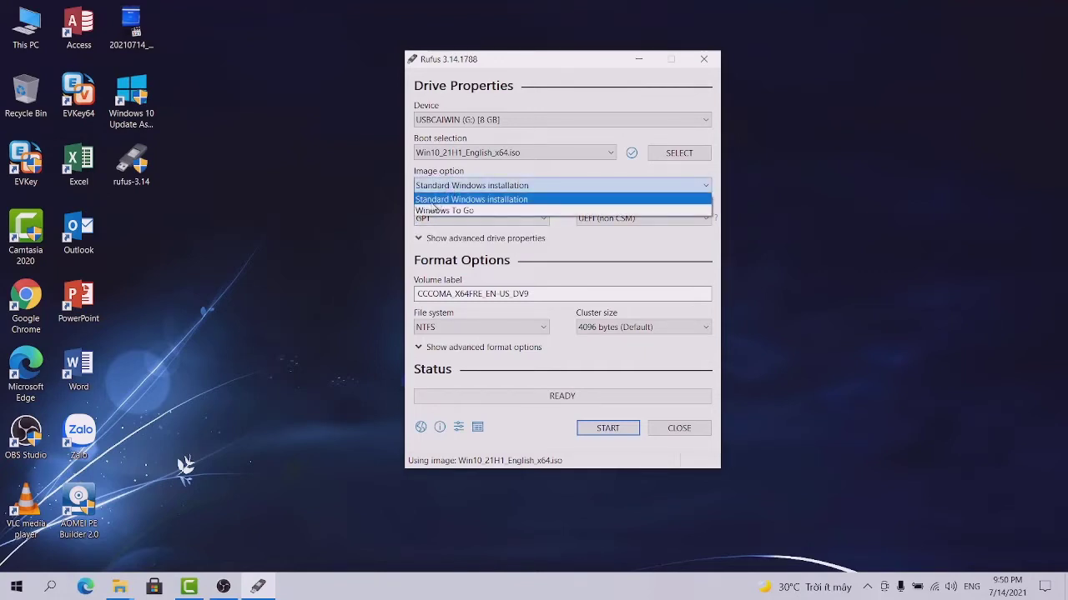
{"action": "left_click", "coordinate": [502, 203]}
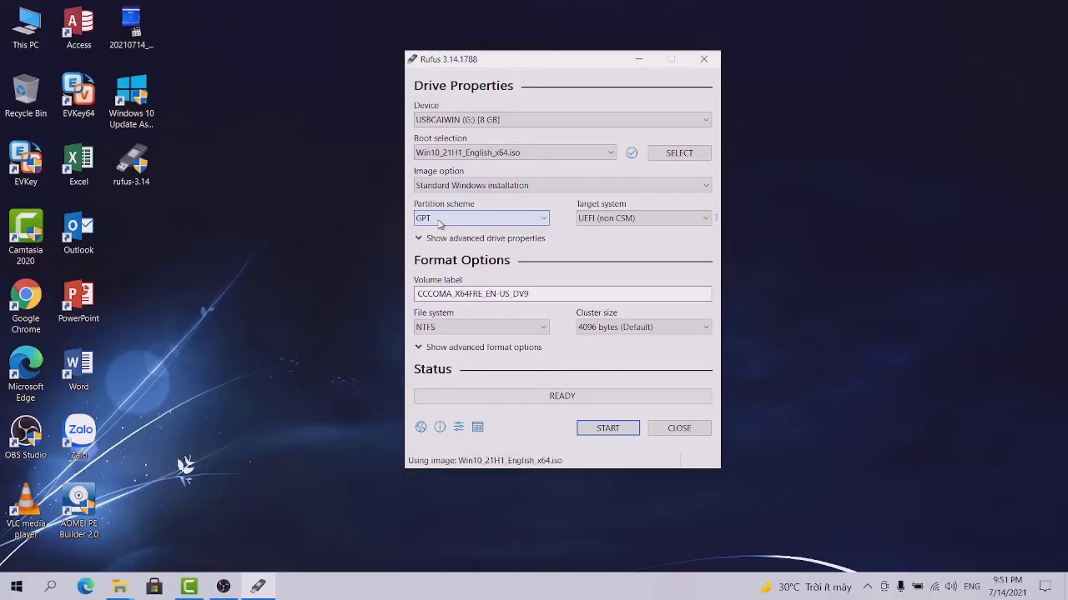
Set the partition scheme of the USB drive to MBR
{"action": "left_click", "coordinate": [440, 219]}
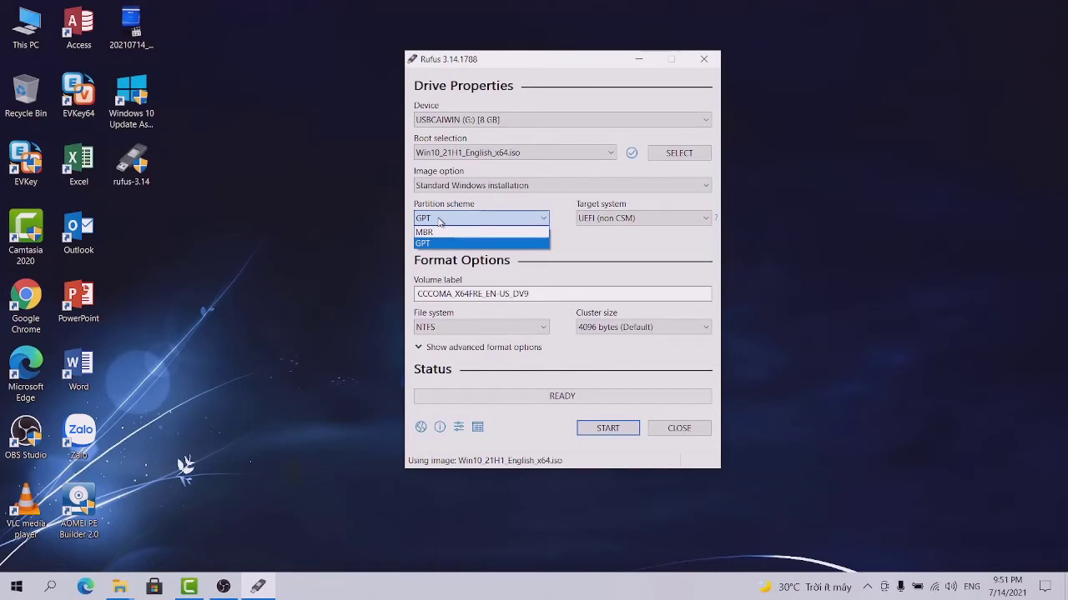
{"action": "left_click", "coordinate": [440, 219]}
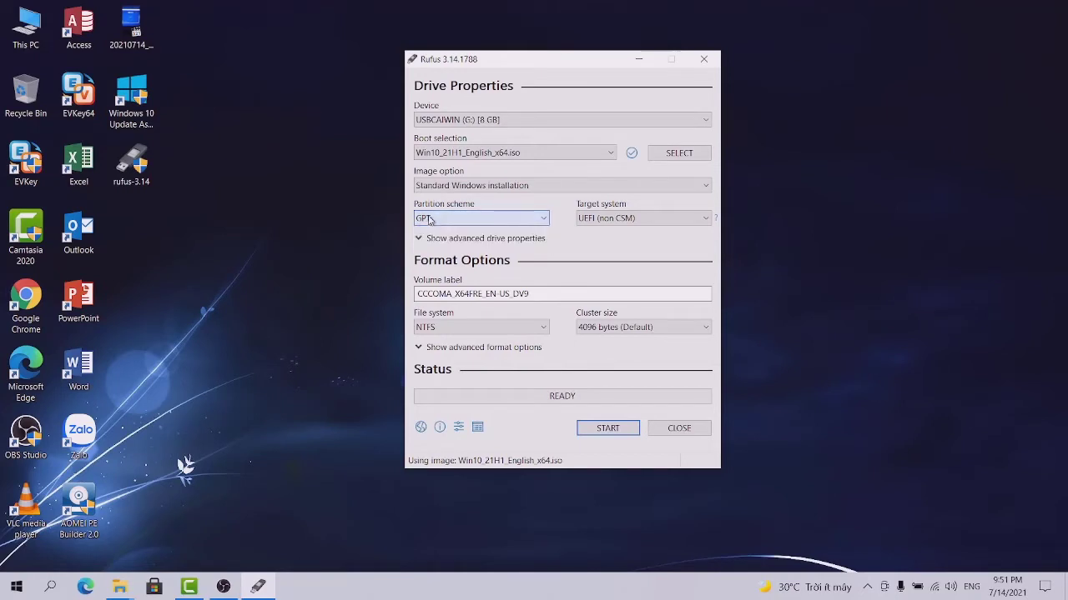
{"action": "left_click", "coordinate": [444, 222]}
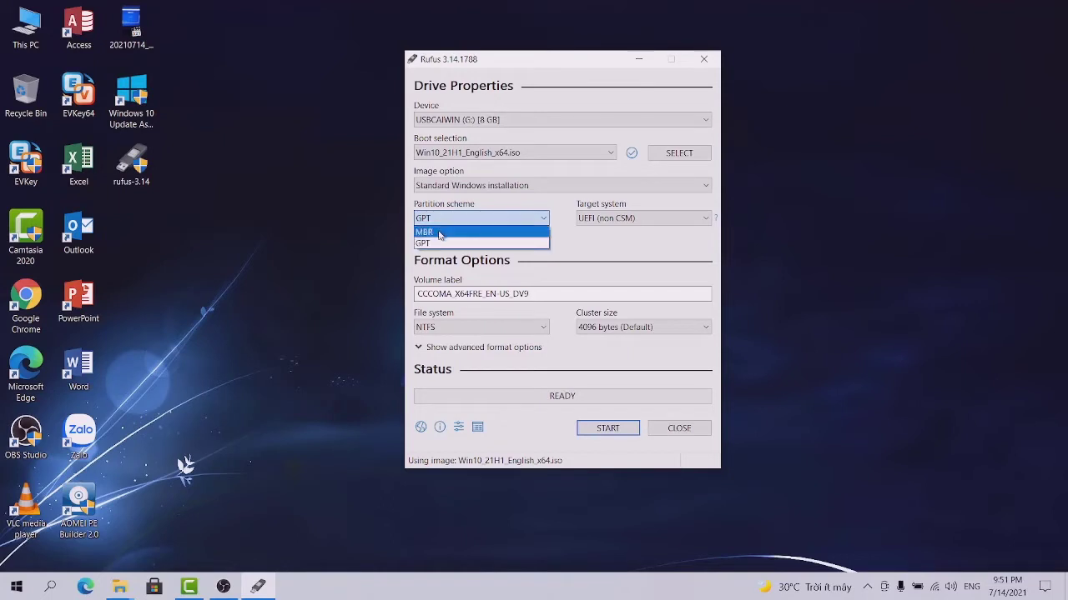
{"action": "left_click", "coordinate": [439, 233]}
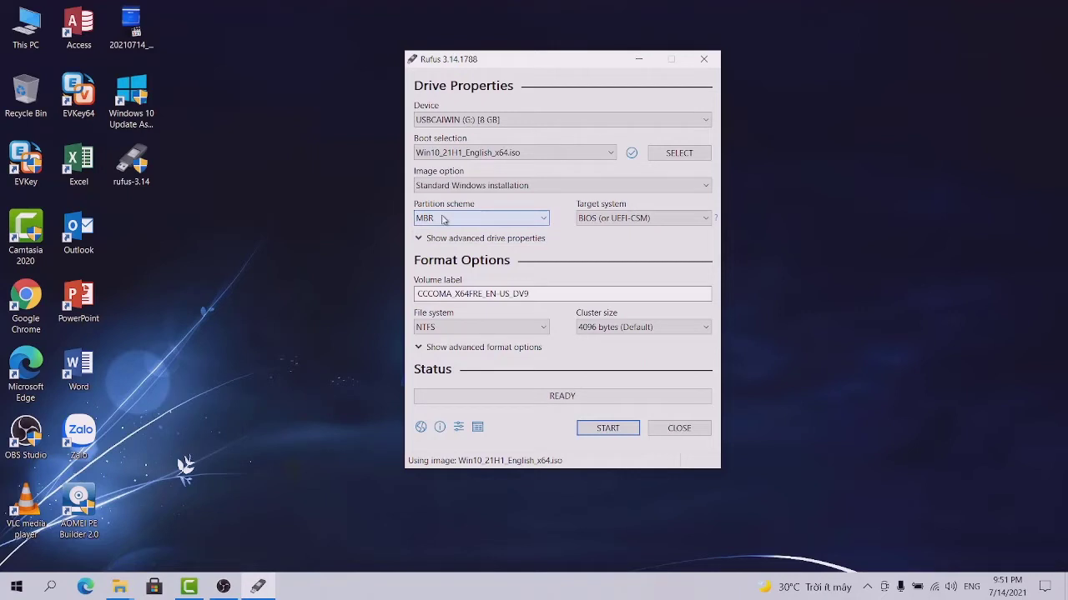
Set the partition scheme to GPT for the UEFI (non CSM) target system
{"action": "left_click", "coordinate": [443, 218]}
{"action": "left_click", "coordinate": [443, 218]}
{"action": "left_click", "coordinate": [448, 219]}
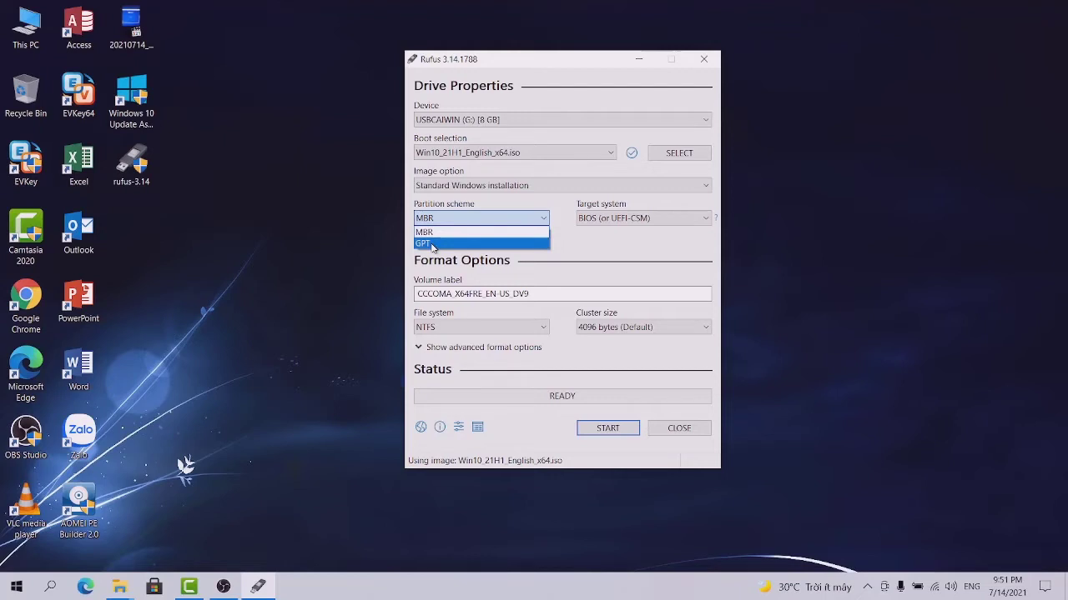
{"action": "left_click", "coordinate": [431, 244]}
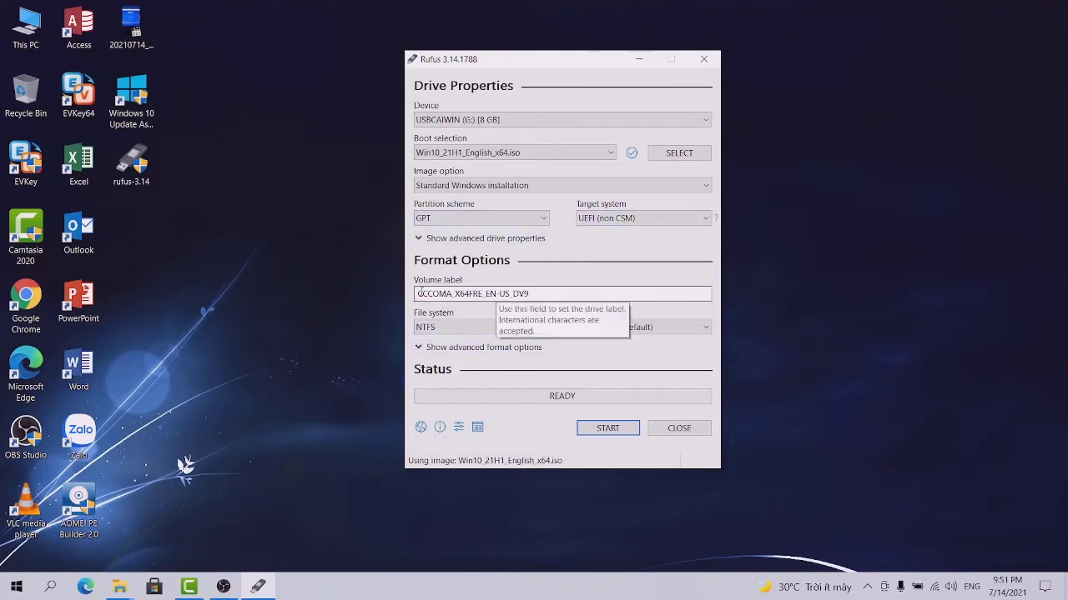
Keep the volume label CCCOMA_X64FRE_EN-US_DV9 and start writing the image, accepting the erasure of all data on the USB drive
{"action": "left_click_drag", "start_coordinate": [419, 294], "coordinate": [567, 298]}
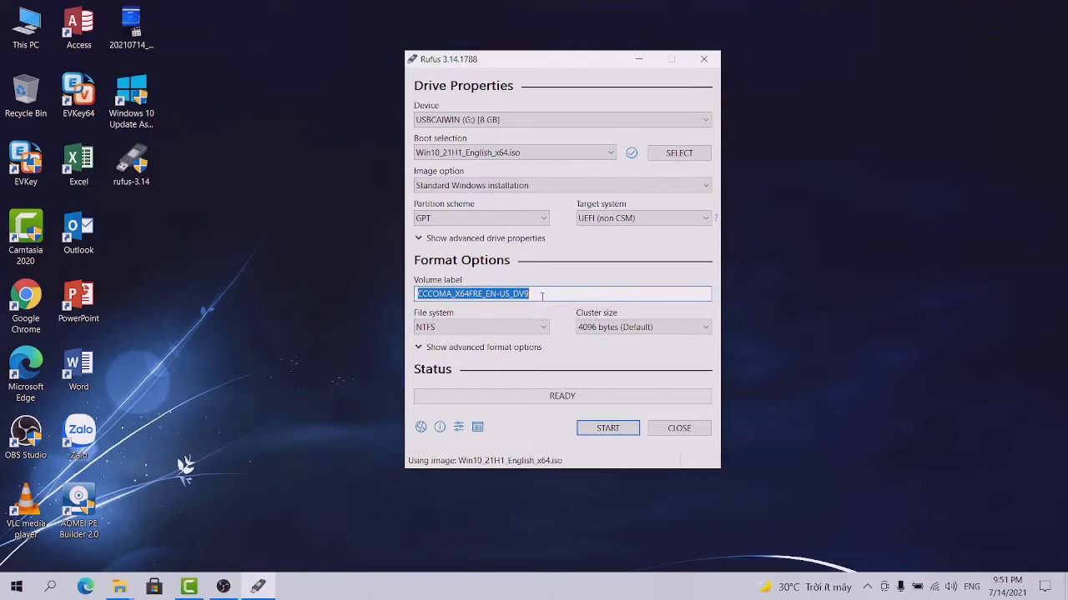
{"action": "left_click", "coordinate": [541, 296]}
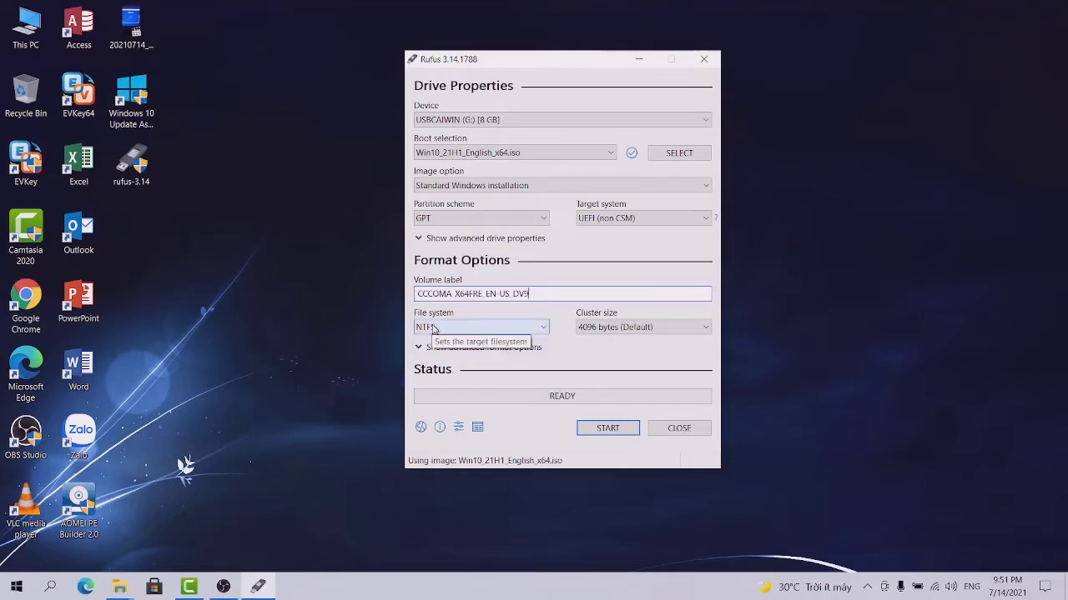
{"action": "left_click", "coordinate": [588, 431]}
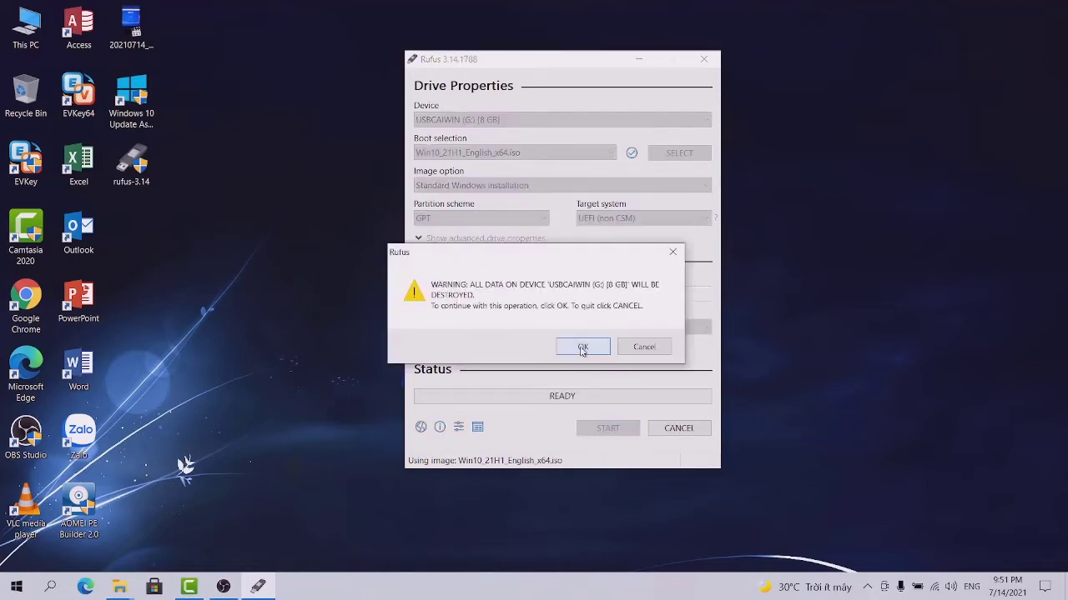
{"action": "left_click", "coordinate": [582, 348]}
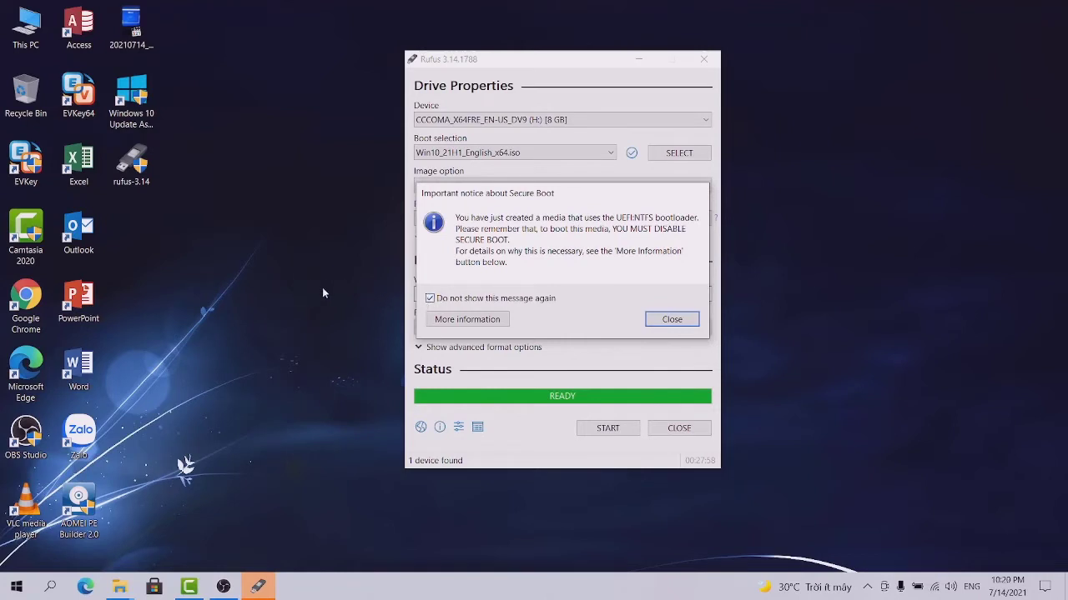
Dismiss the Secure Boot notice once the USB drive is written, and exit Rufus
{"action": "left_click", "coordinate": [672, 320]}
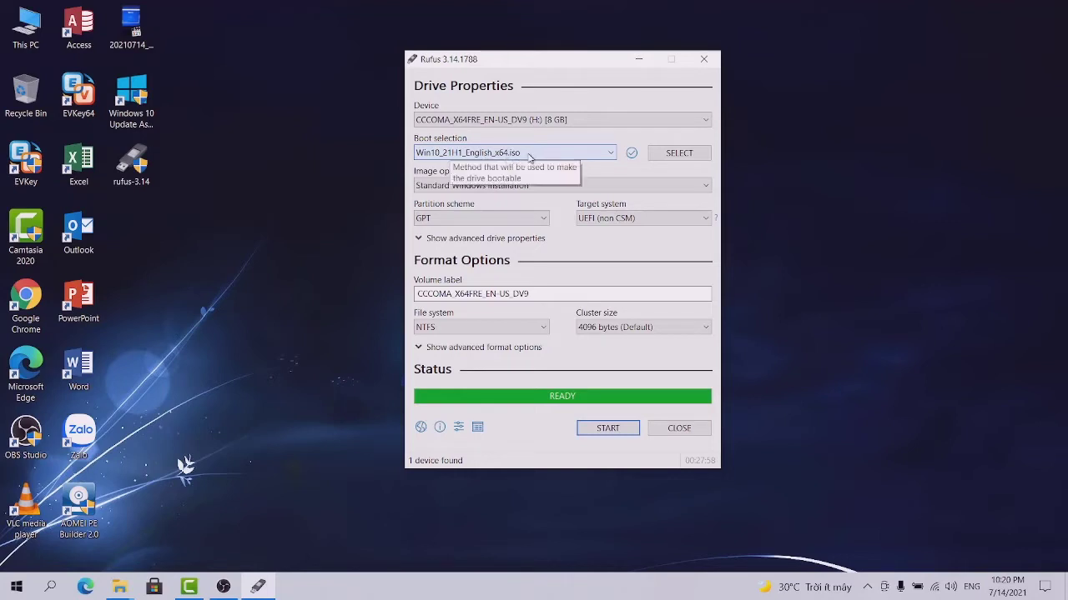
{"action": "left_click", "coordinate": [678, 432]}
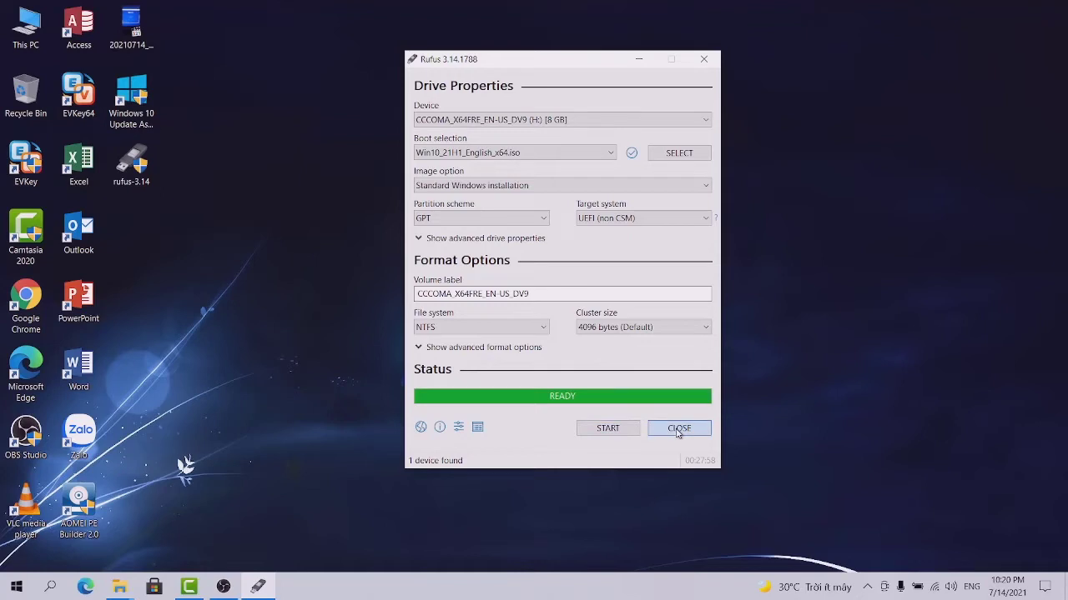
{"action": "left_click", "coordinate": [678, 431]}
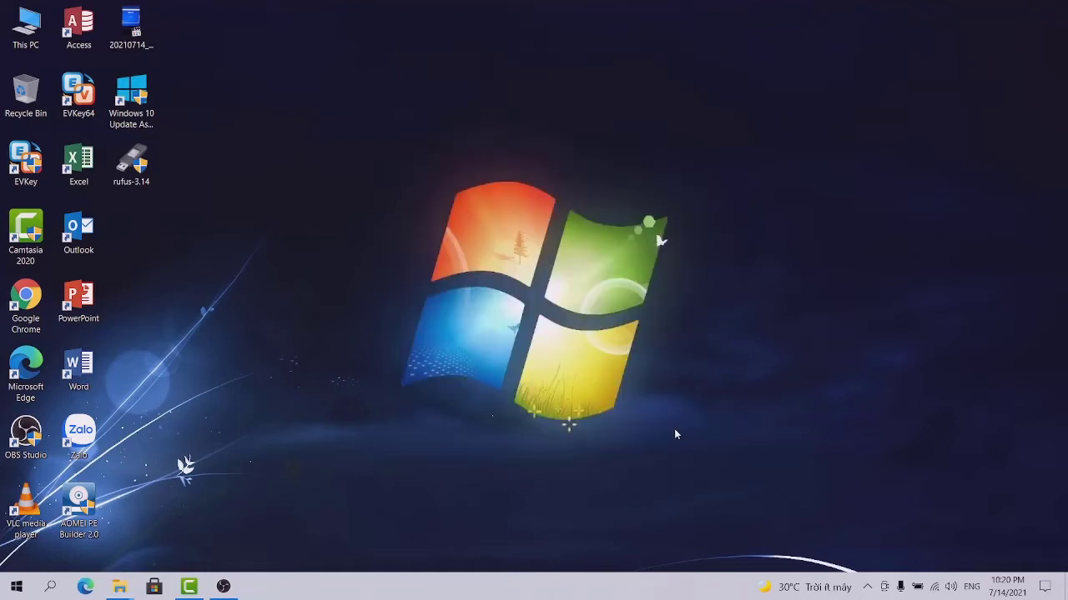